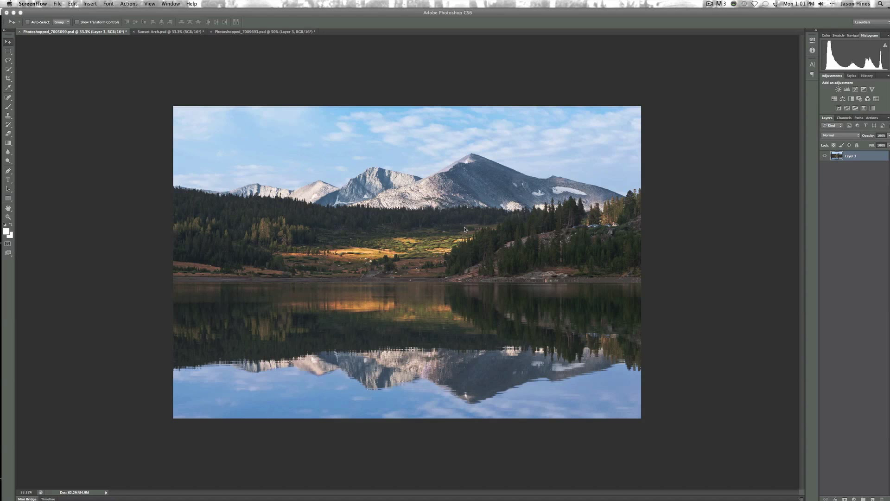
Duplicate Layer 3 of the mountain lake photo and rename the copy as High Pass Sharpening
{"action": "left_click", "coordinate": [575, 191]}
{"action": "key", "text": "super+equal"}
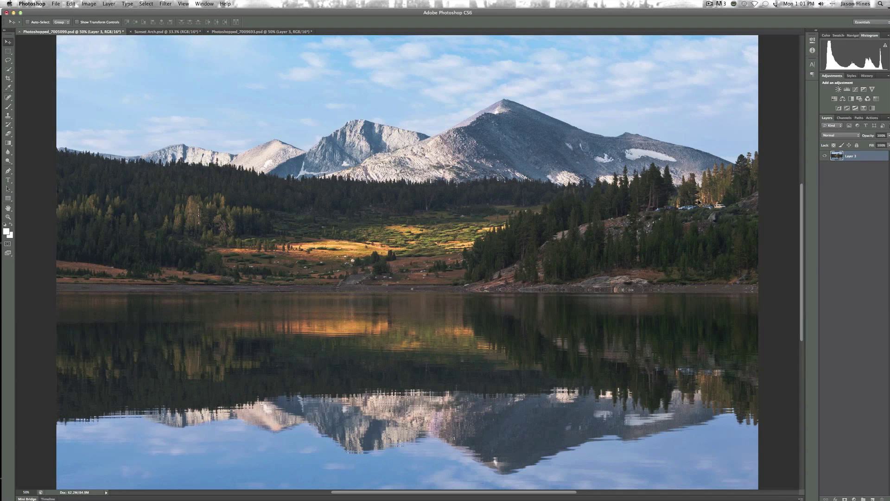
{"action": "key", "text": "super+0"}
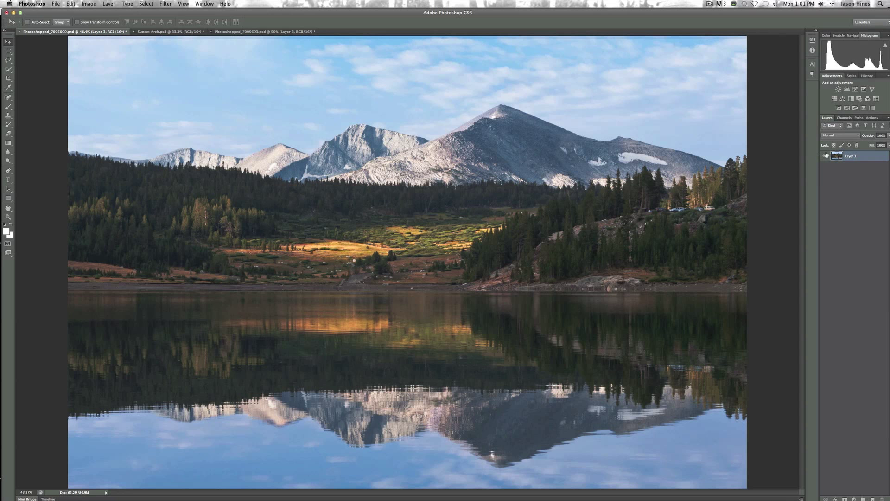
{"action": "key", "text": "super+j"}
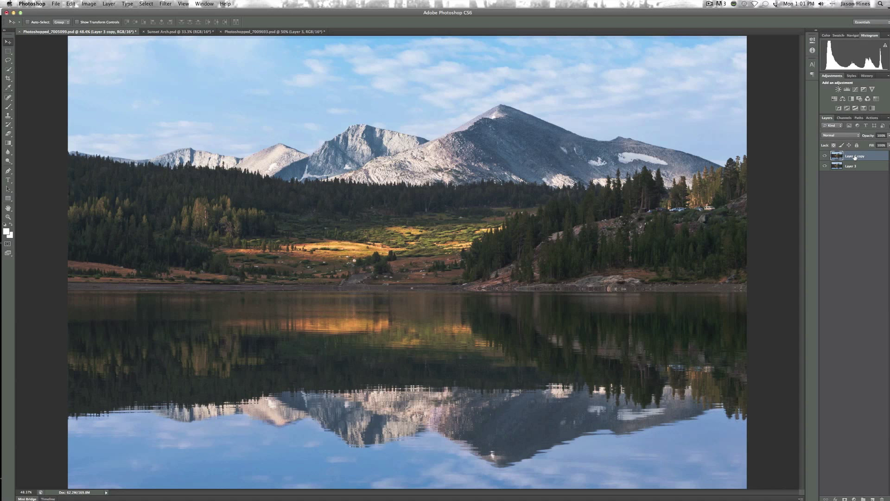
{"action": "double_click", "coordinate": [856, 157]}
{"action": "type", "text": "High Pass Sharpening"}
{"action": "key", "text": "Return"}
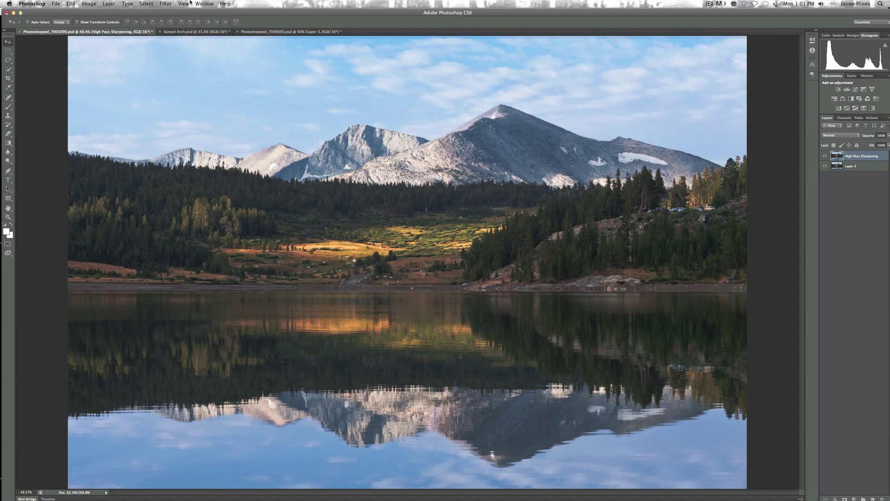
Open the High Pass filter for the High Pass Sharpening layer and preview radii of 1.3, 20.4 and 64.8 pixels
{"action": "left_click", "coordinate": [166, 3]}
{"action": "mouse_move", "coordinate": [190, 139]}
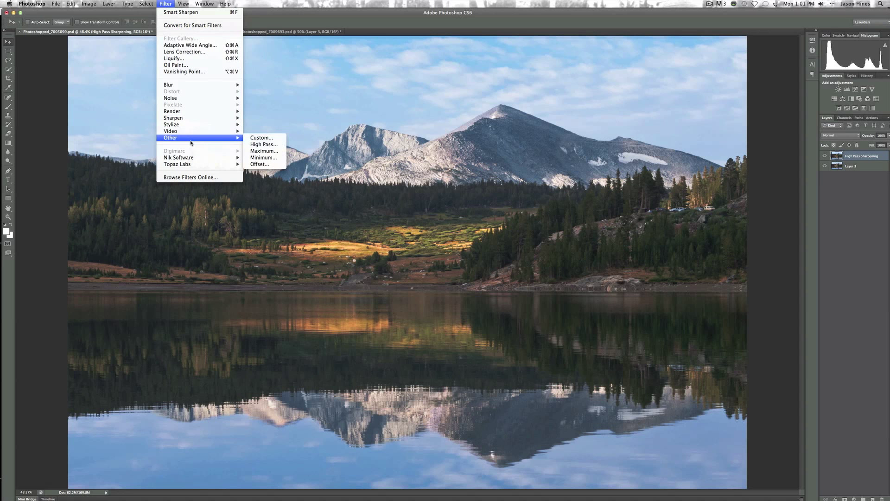
{"action": "left_click", "coordinate": [275, 145]}
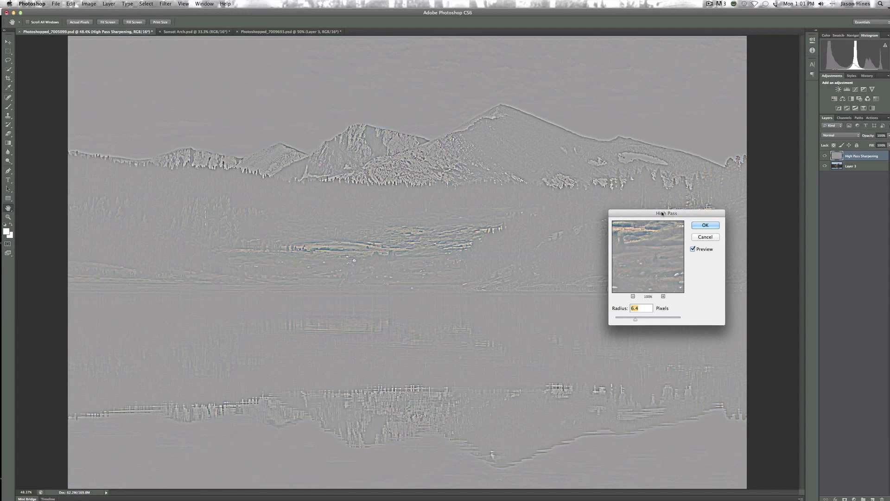
{"action": "left_click_drag", "start_coordinate": [663, 213], "coordinate": [737, 139]}
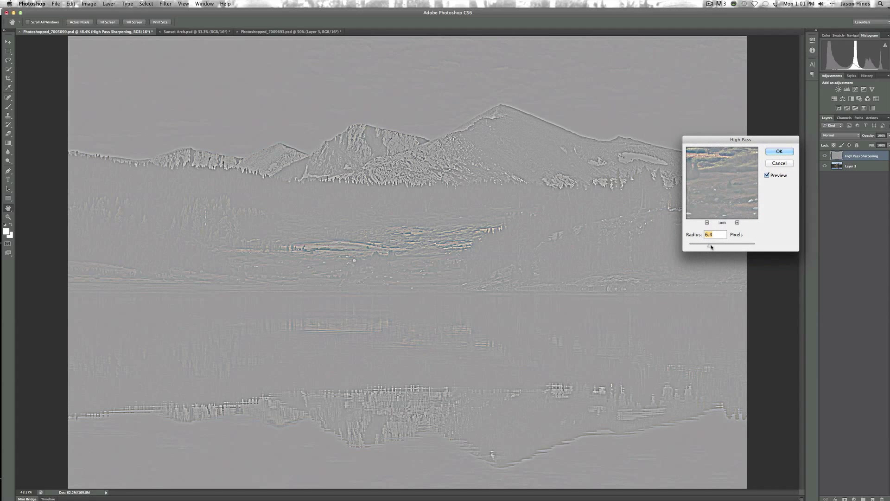
{"action": "left_click_drag", "start_coordinate": [709, 247], "coordinate": [695, 248]}
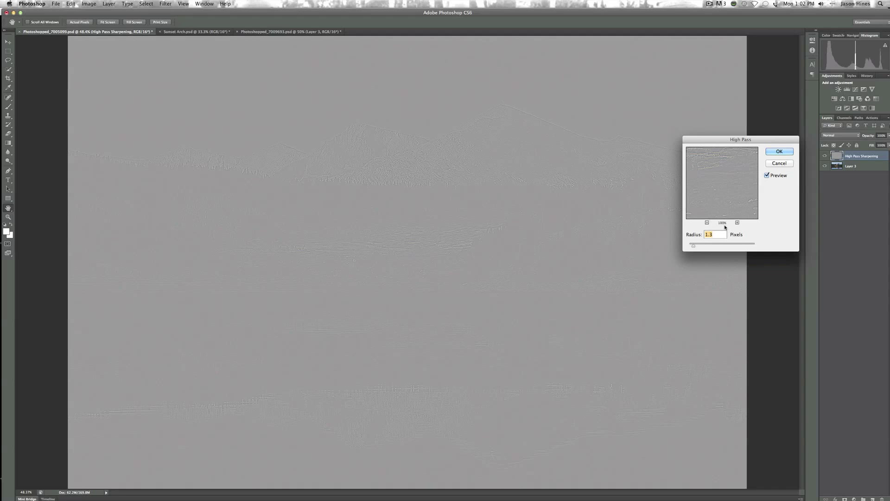
{"action": "left_click_drag", "start_coordinate": [693, 246], "coordinate": [718, 247]}
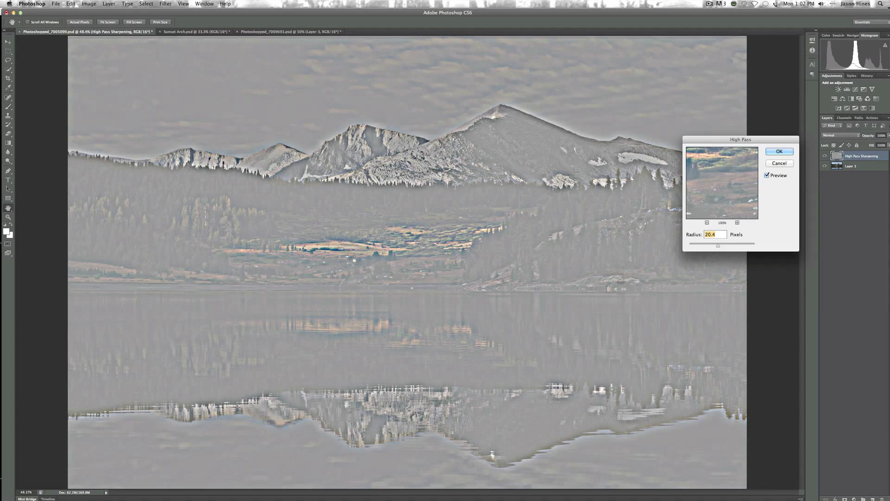
{"action": "left_click_drag", "start_coordinate": [720, 247], "coordinate": [746, 245]}
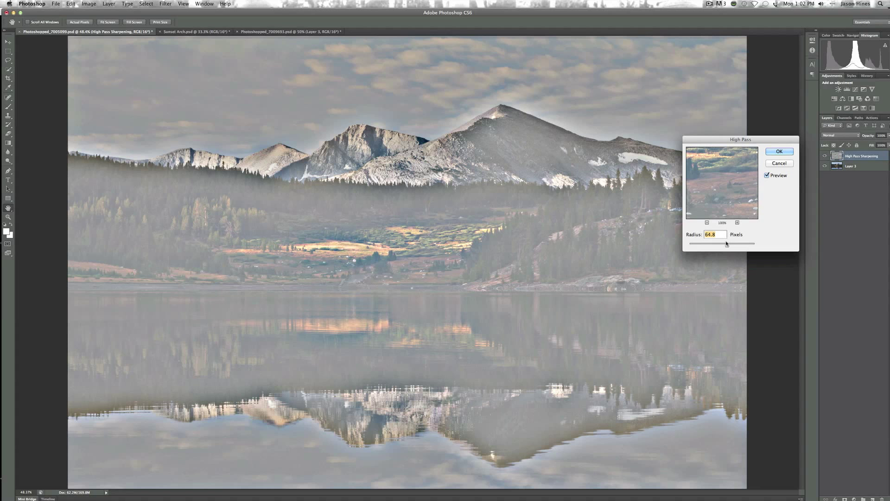
Apply the High Pass filter with a radius of about 3 pixels and set the layer's blend mode to Soft Light
{"action": "left_click_drag", "start_coordinate": [726, 246], "coordinate": [698, 246]}
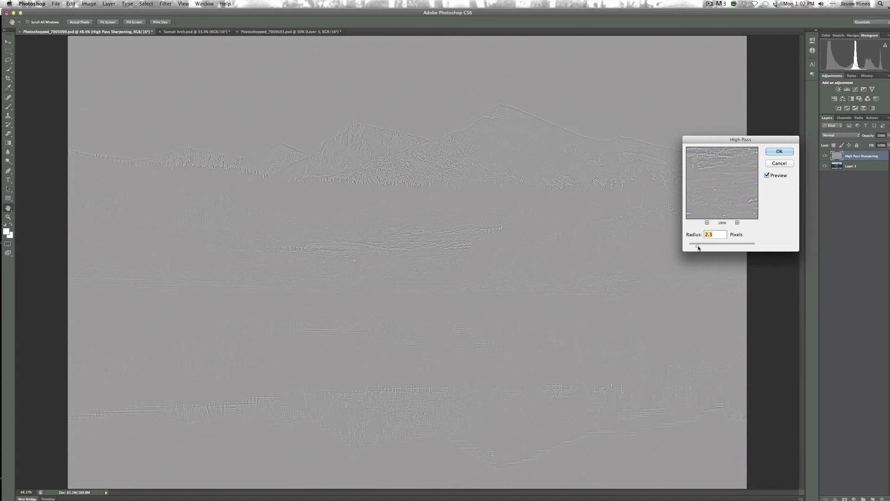
{"action": "left_click_drag", "start_coordinate": [700, 245], "coordinate": [700, 248]}
{"action": "left_click", "coordinate": [780, 152]}
{"action": "key", "text": "v"}
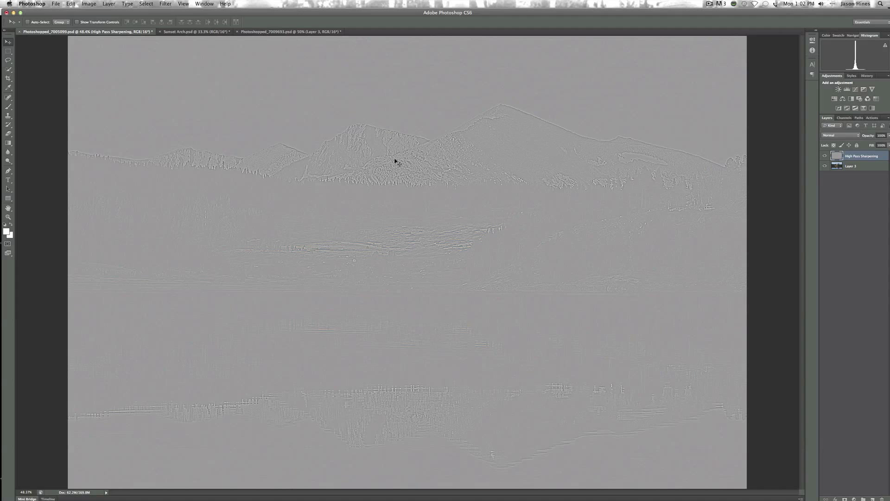
{"action": "left_click", "coordinate": [842, 137]}
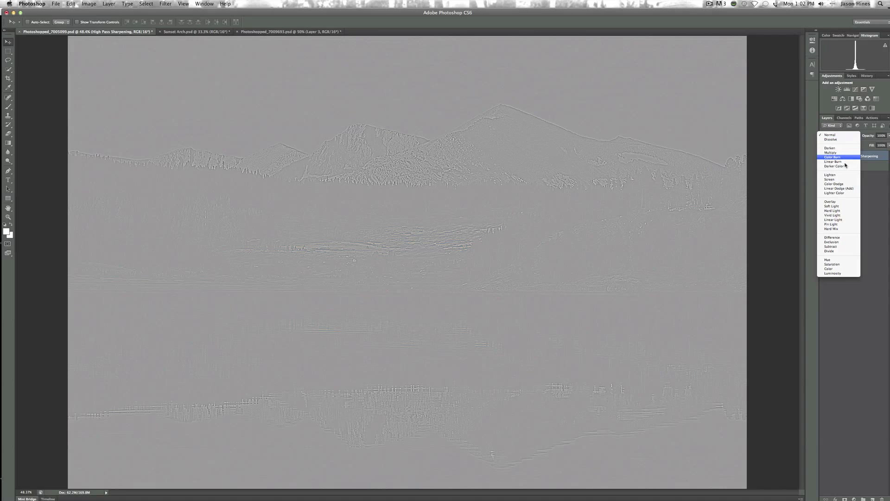
{"action": "left_click", "coordinate": [850, 205]}
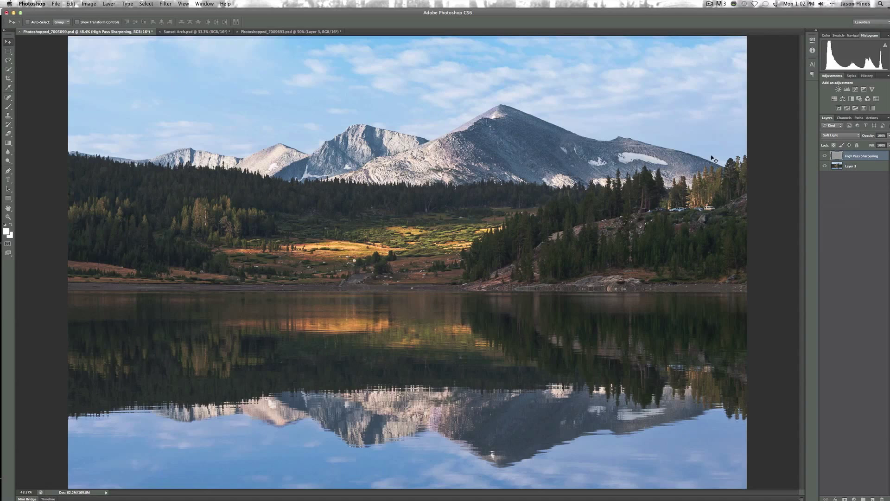
Compare the mountain and tree detail with the High Pass Sharpening layer hidden and shown
{"action": "key", "text": "super+plus"}
{"action": "key", "text": "super+plus"}
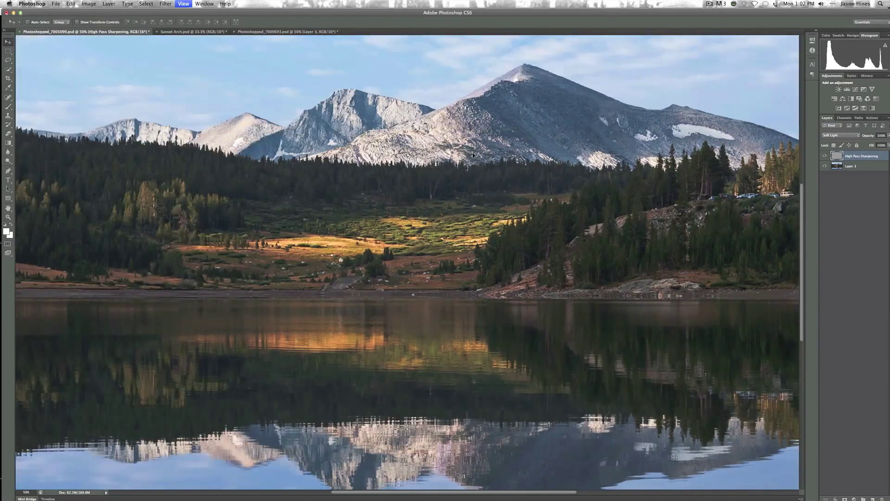
{"action": "scroll", "coordinate": [499, 213], "scroll_direction": "up", "scroll_amount": 5}
{"action": "scroll", "coordinate": [500, 213], "scroll_direction": "up", "scroll_amount": 2}
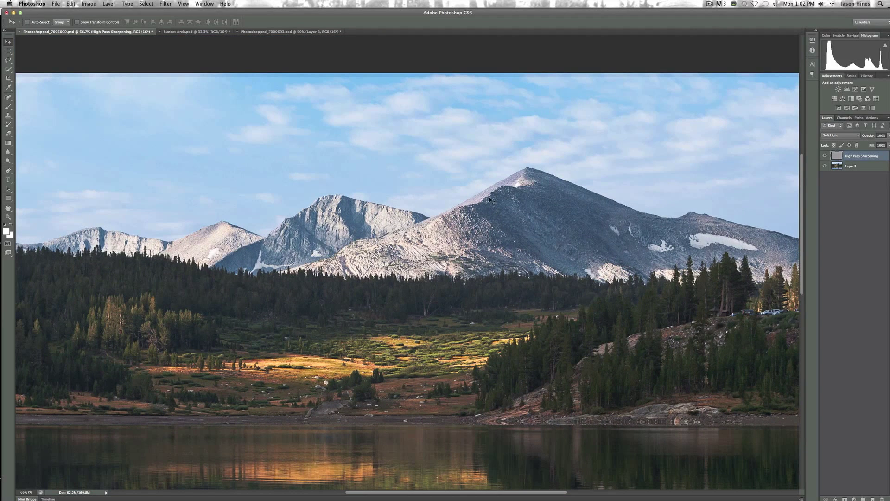
{"action": "left_click", "coordinate": [825, 156]}
{"action": "left_click", "coordinate": [825, 156]}
{"action": "left_click", "coordinate": [825, 156]}
{"action": "left_click", "coordinate": [826, 157]}
{"action": "left_click", "coordinate": [826, 157]}
Try the Overlay blend mode on the High Pass Sharpening layer and inspect the sharpened mountain rock at 200%
{"action": "left_click", "coordinate": [845, 135]}
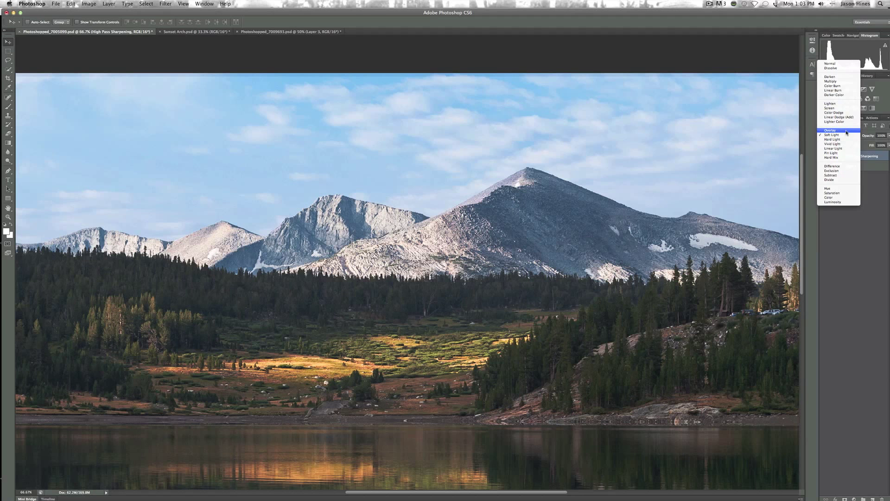
{"action": "left_click", "coordinate": [846, 131]}
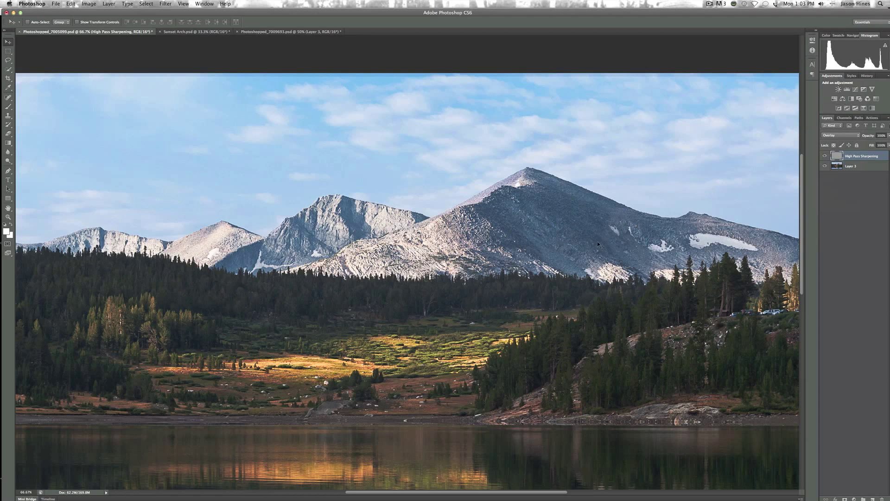
{"action": "left_click", "coordinate": [826, 157]}
{"action": "left_click", "coordinate": [825, 156]}
{"action": "key", "text": "super+1"}
{"action": "key", "text": "super+equal"}
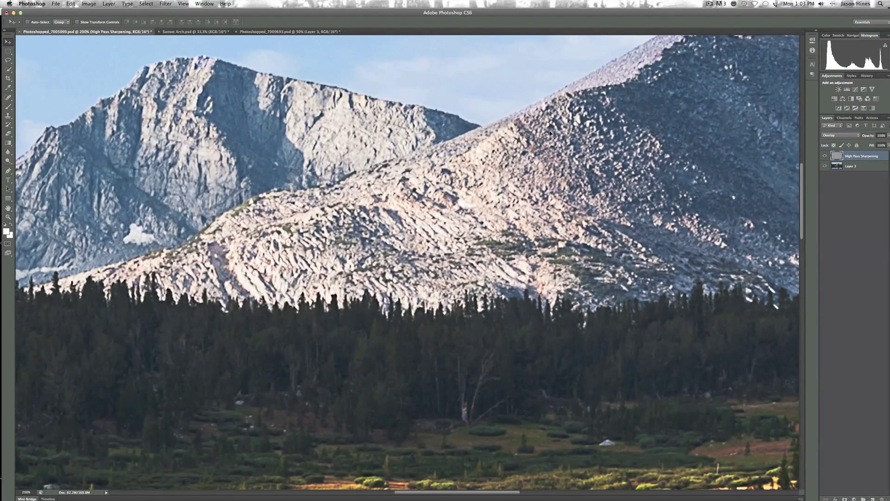
{"action": "scroll", "coordinate": [424, 194], "scroll_direction": "up", "scroll_amount": 5}
{"action": "scroll", "coordinate": [424, 195], "scroll_direction": "right", "scroll_amount": 5}
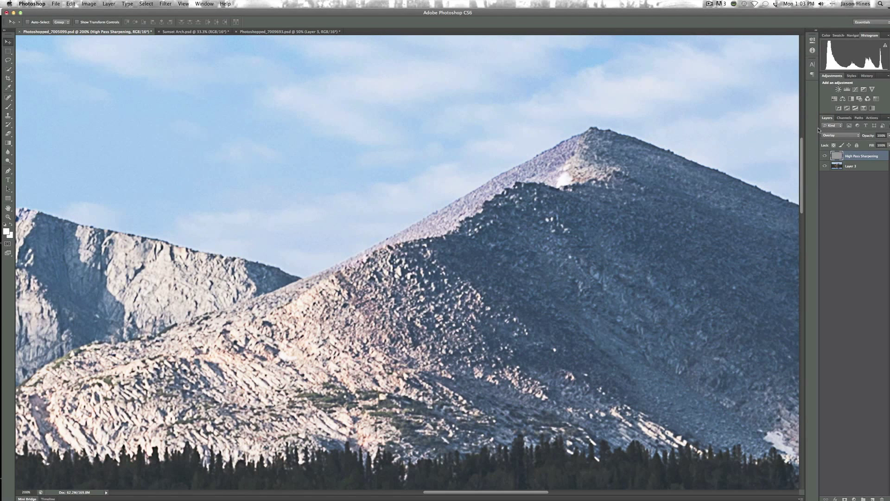
Set the High Pass Sharpening layer's blend mode back to Soft Light
{"action": "left_click", "coordinate": [846, 138]}
{"action": "left_click", "coordinate": [847, 138]}
{"action": "left_click", "coordinate": [849, 139]}
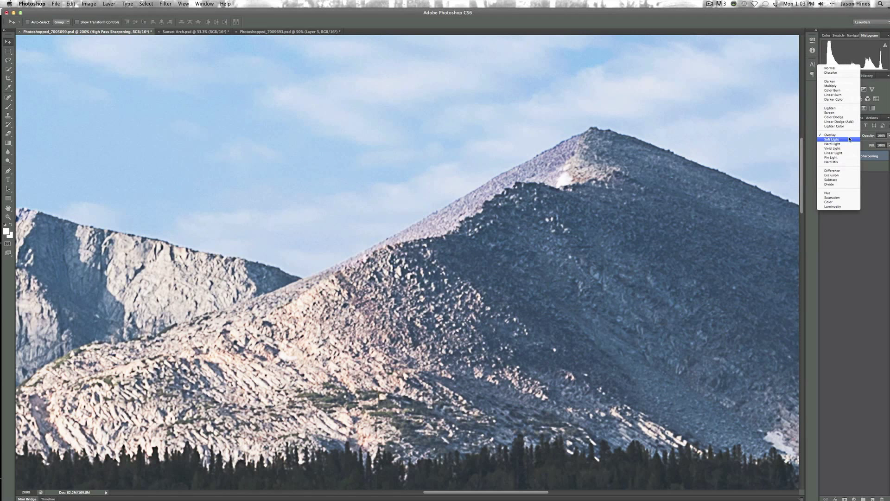
{"action": "left_click", "coordinate": [851, 142]}
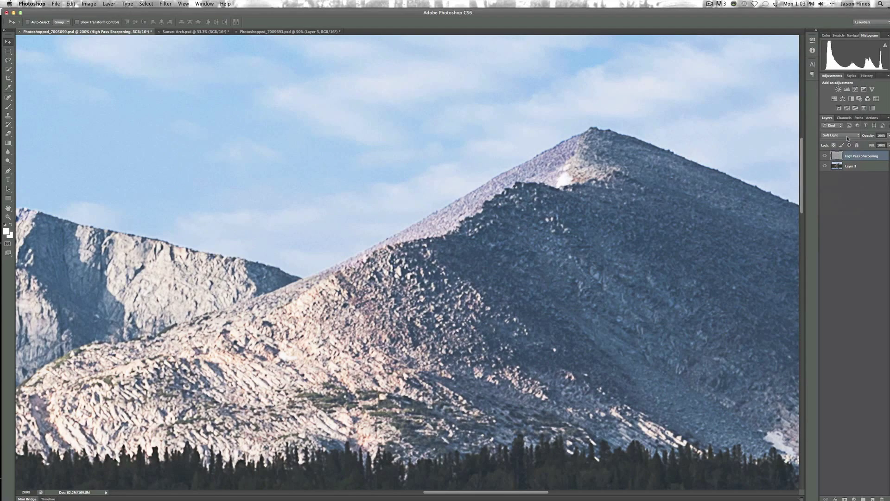
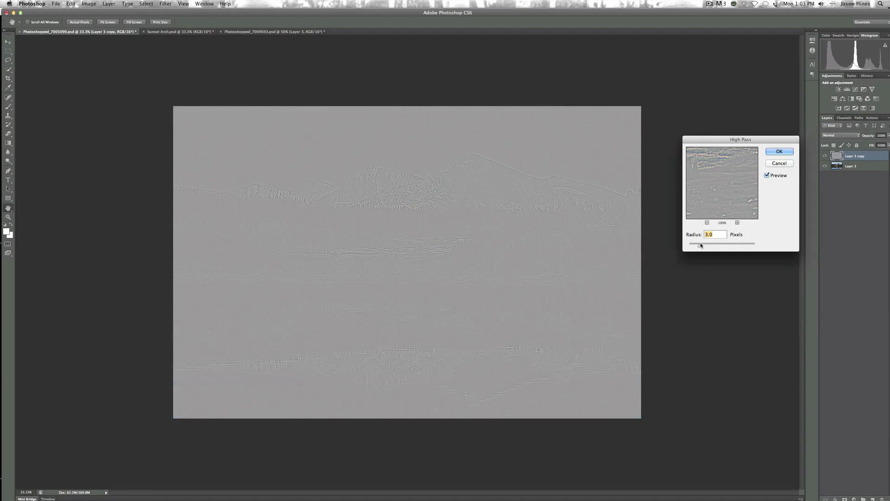
Apply the High Pass filter to Layer 3 copy with a radius of 6.4 pixels and set its blend mode to Soft Light
{"action": "left_click_drag", "start_coordinate": [701, 245], "coordinate": [714, 246]}
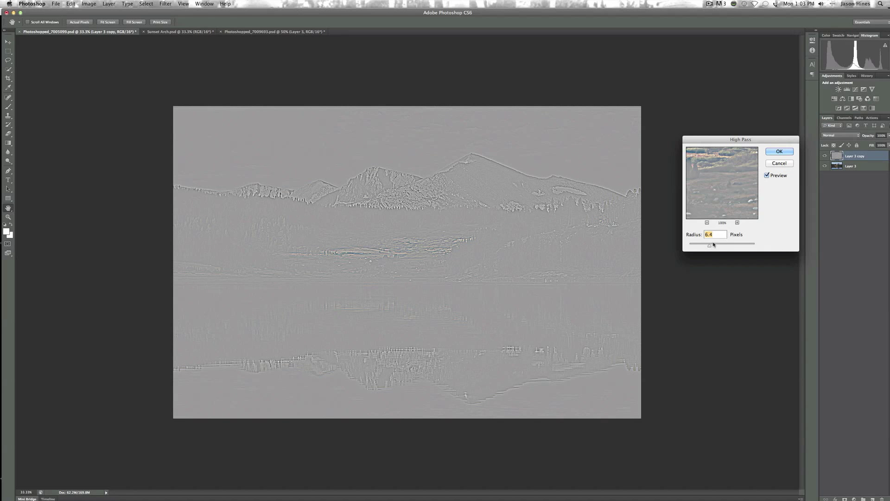
{"action": "left_click", "coordinate": [780, 151]}
{"action": "key", "text": "v"}
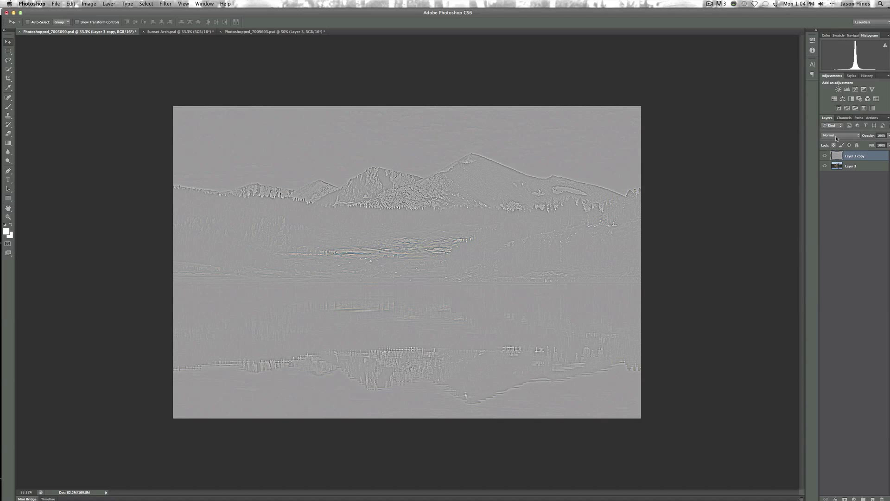
{"action": "left_click", "coordinate": [835, 136]}
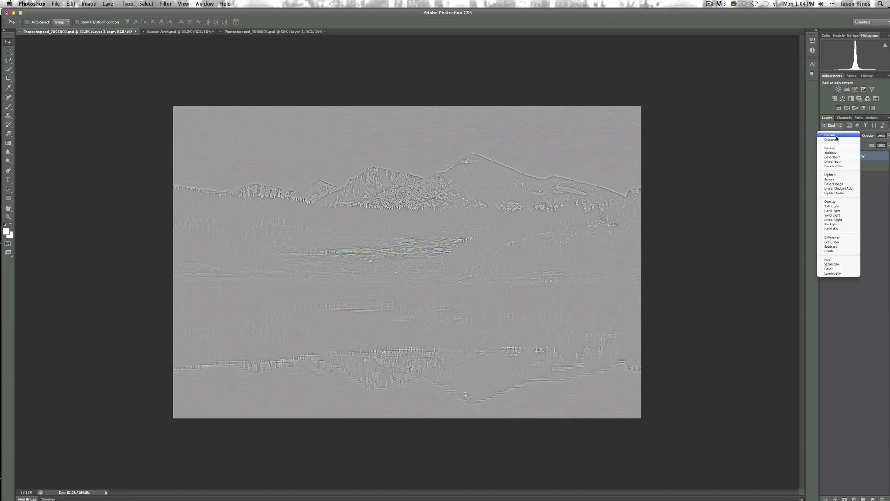
{"action": "left_click", "coordinate": [848, 206]}
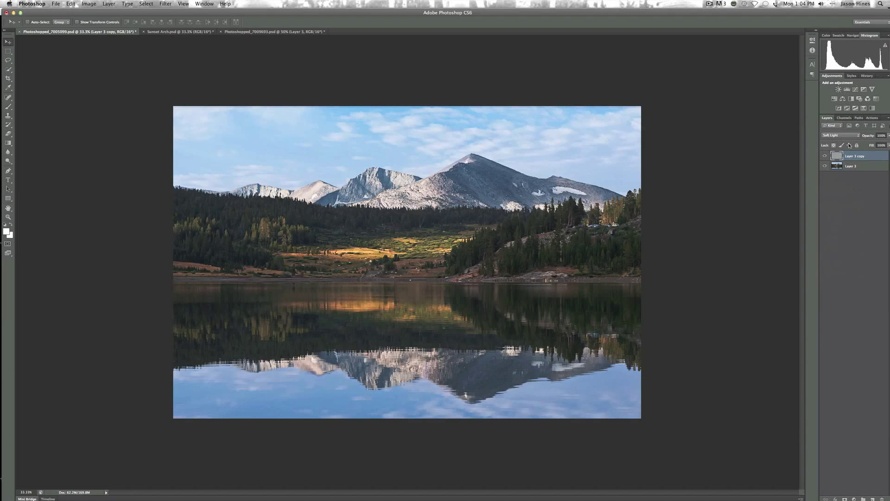
Compare the mountains and the whole lake photo with Layer 3 copy hidden and shown to judge the stronger sharpening
{"action": "key", "text": "super+plus"}
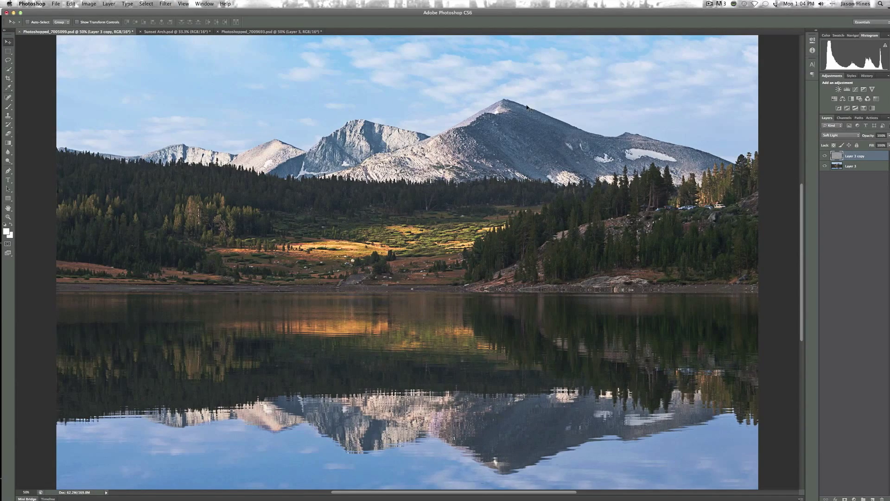
{"action": "key", "text": "super+plus"}
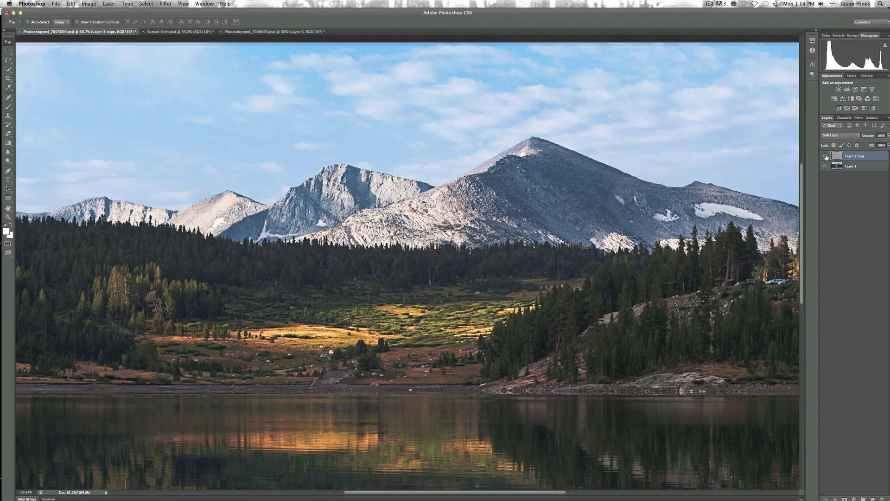
{"action": "left_click", "coordinate": [825, 157]}
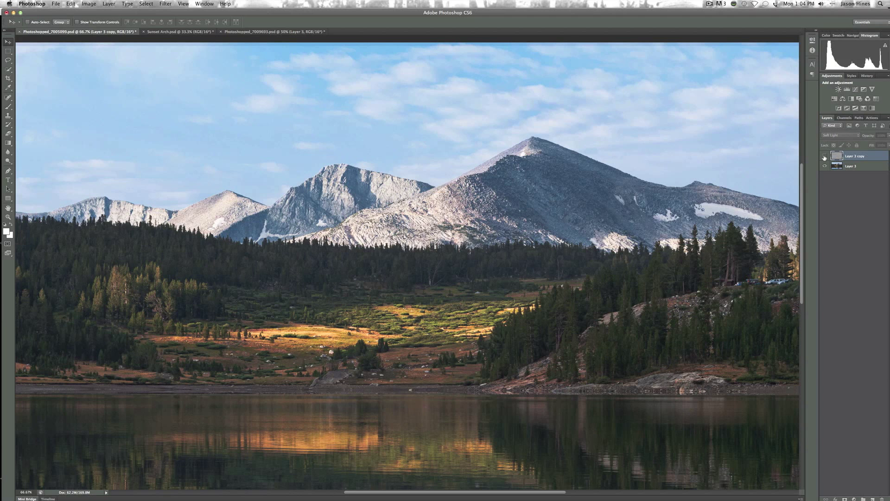
{"action": "left_click", "coordinate": [825, 156]}
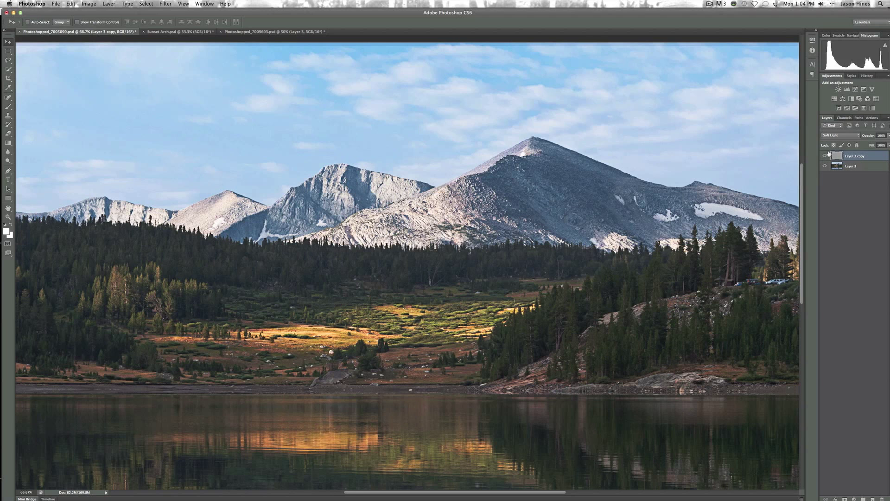
{"action": "key", "text": "super+minus"}
{"action": "key", "text": "super+minus"}
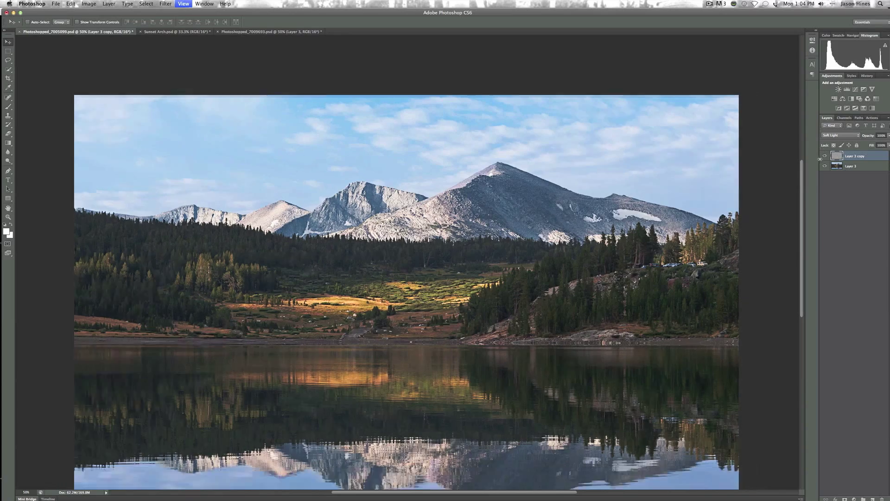
{"action": "key", "text": "super+plus"}
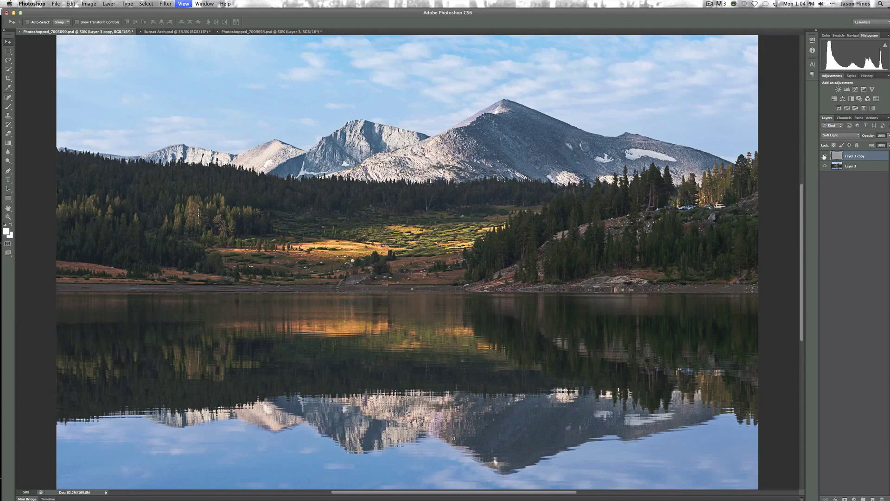
{"action": "key", "text": "super+0"}
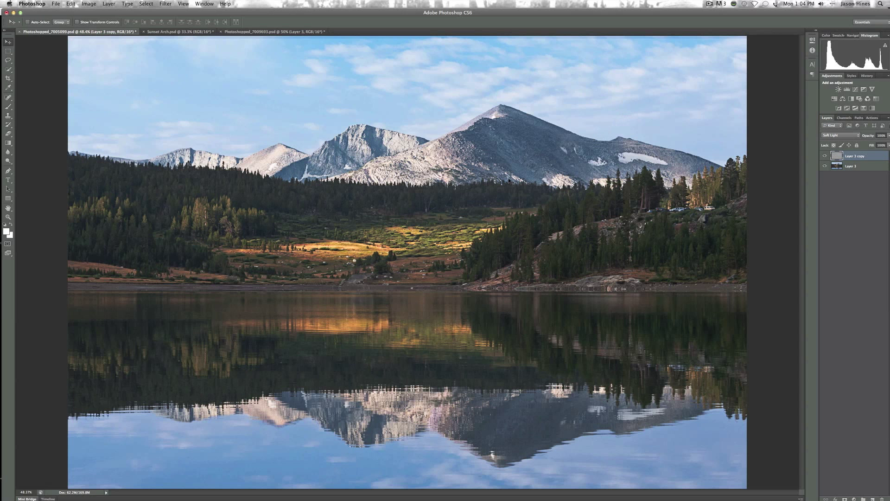
{"action": "left_click", "coordinate": [825, 156]}
{"action": "left_click", "coordinate": [825, 156]}
{"action": "left_click", "coordinate": [826, 155]}
{"action": "left_click", "coordinate": [827, 155]}
{"action": "key", "text": "super+minus"}
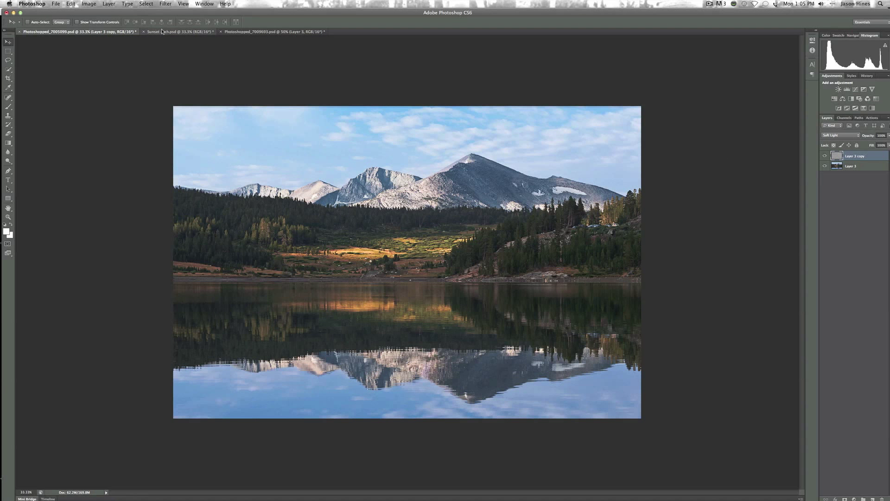
Switch to the Sunset Arch.psd document, duplicate its Background layer and name the copy "High Pass Sharpening"
{"action": "left_click", "coordinate": [180, 31]}
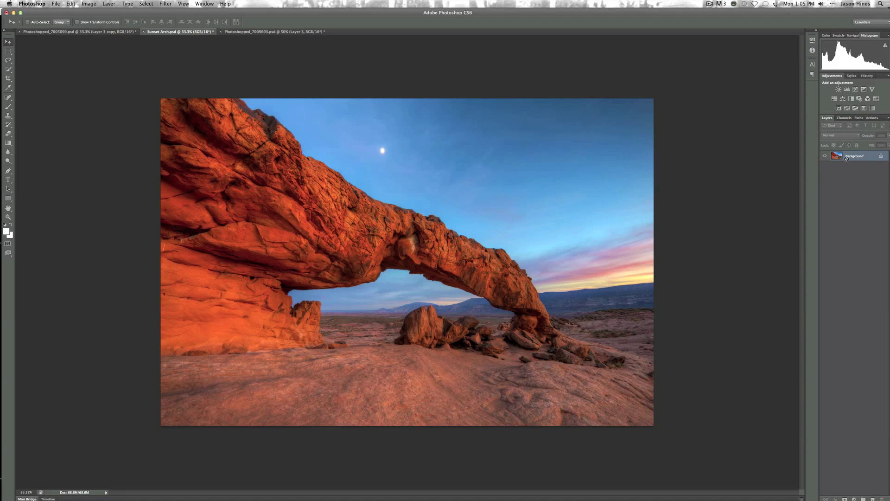
{"action": "key", "text": "super+j"}
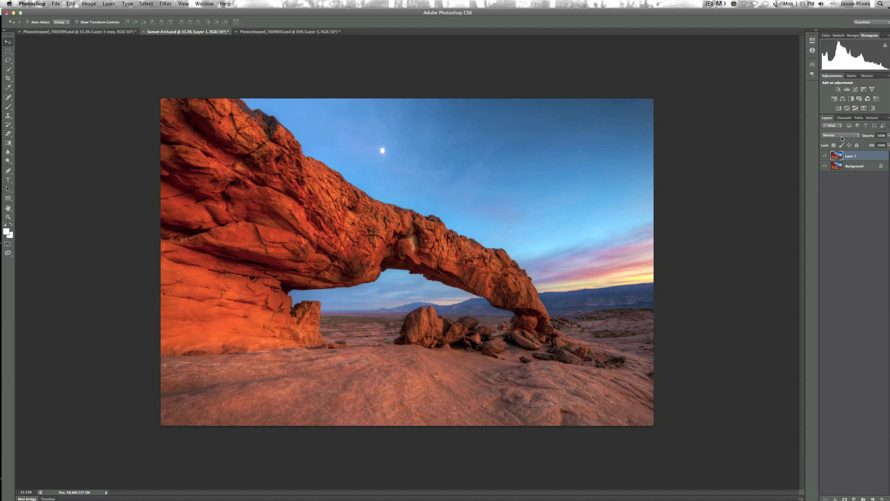
{"action": "double_click", "coordinate": [854, 157]}
{"action": "type", "text": "High Pass Sharpening"}
{"action": "key", "text": "Return"}
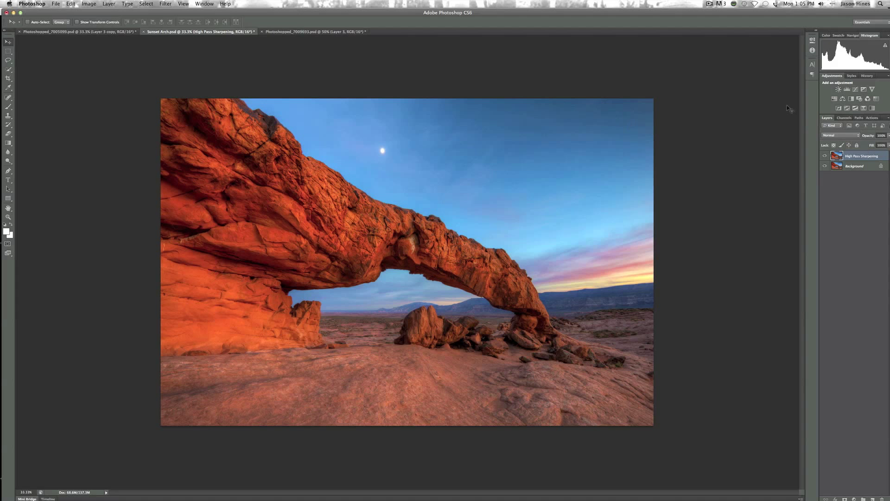
Apply the High Pass filter to the High Pass Sharpening layer with a radius of 13.4 pixels and set its blend mode to Soft Light
{"action": "left_click", "coordinate": [166, 3]}
{"action": "mouse_move", "coordinate": [210, 138]}
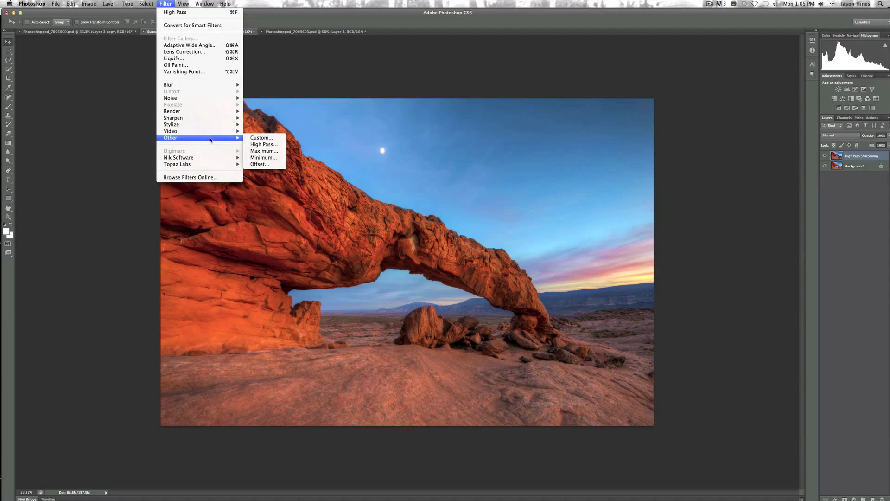
{"action": "left_click", "coordinate": [263, 145]}
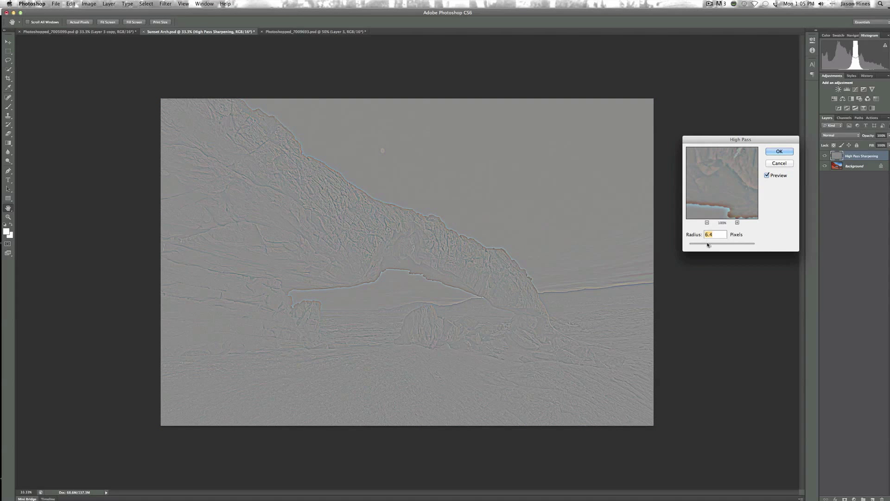
{"action": "left_click_drag", "start_coordinate": [709, 244], "coordinate": [717, 249]}
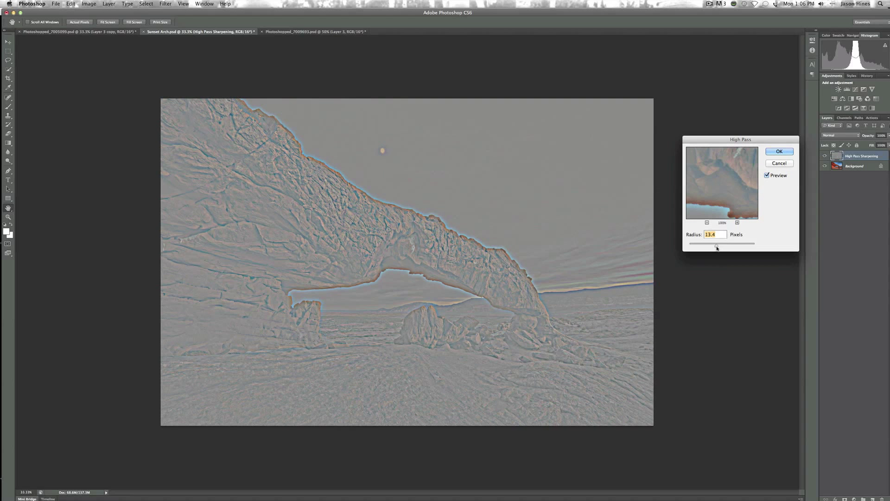
{"action": "left_click", "coordinate": [783, 152]}
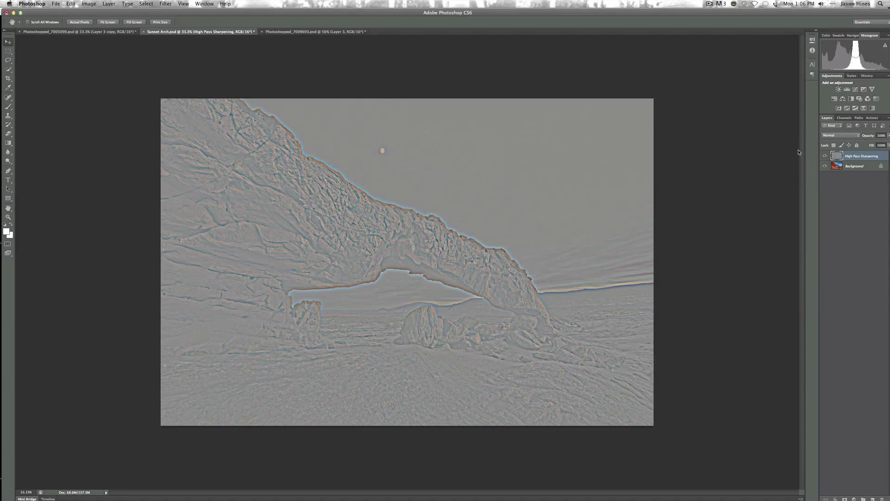
{"action": "left_click", "coordinate": [840, 135]}
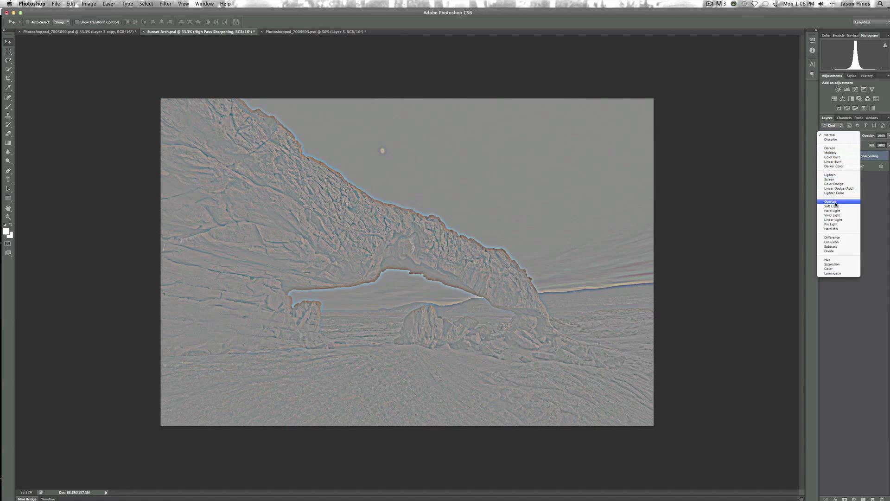
{"action": "left_click", "coordinate": [832, 204]}
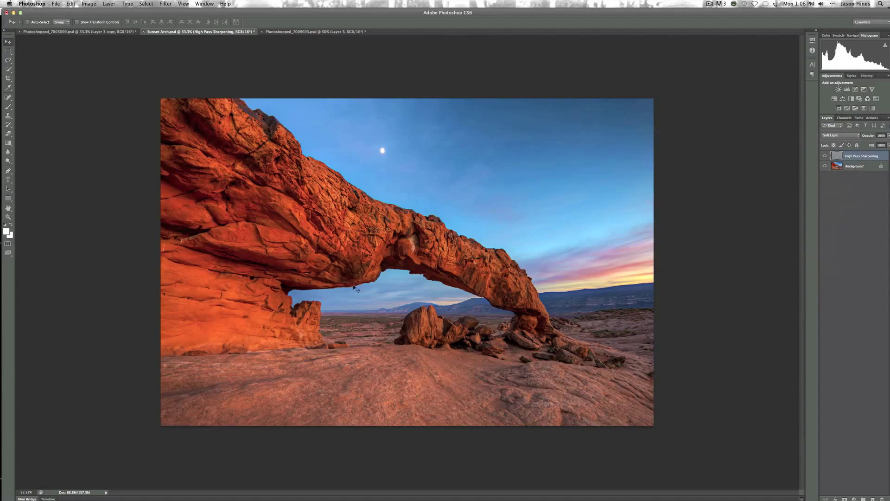
Inspect the arch's rock at 200% with the High Pass Sharpening layer hidden and shown
{"action": "key", "text": "super+1"}
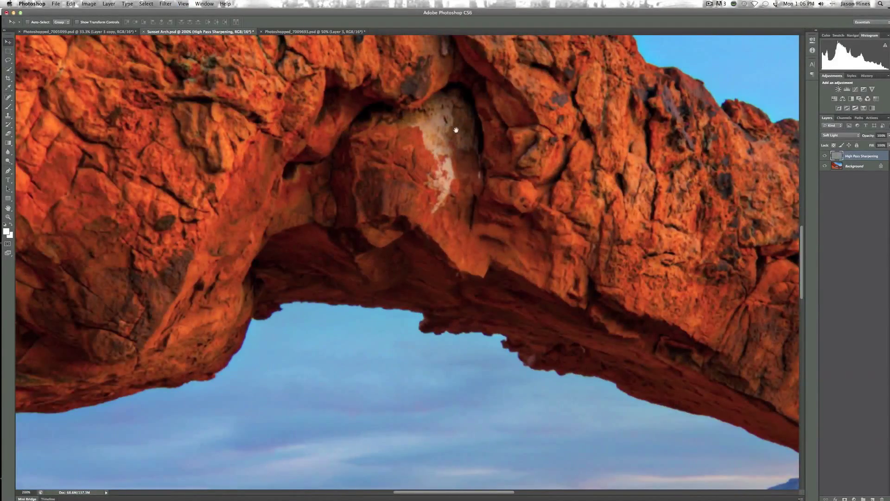
{"action": "key", "text": "super+plus"}
{"action": "scroll", "coordinate": [489, 278], "scroll_direction": "up", "scroll_amount": 3}
{"action": "scroll", "coordinate": [479, 223], "scroll_direction": "up", "scroll_amount": 5}
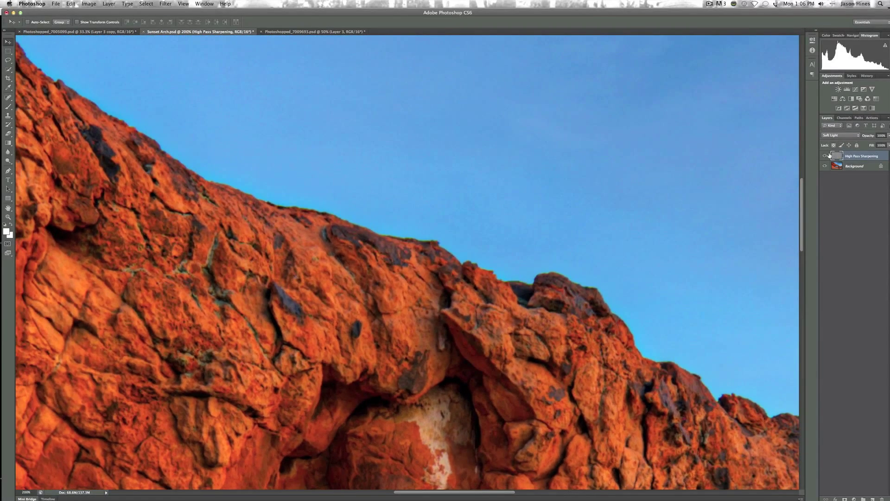
{"action": "left_click", "coordinate": [825, 156]}
{"action": "left_click", "coordinate": [826, 156]}
{"action": "left_click", "coordinate": [825, 157]}
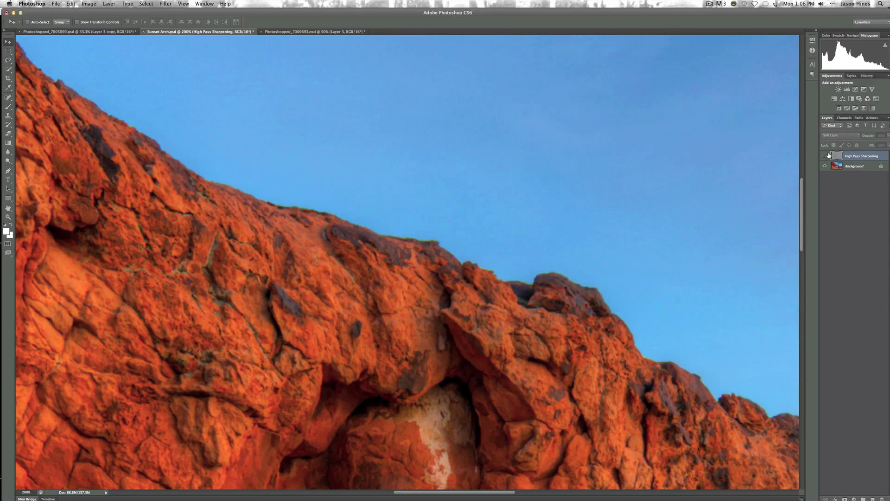
{"action": "left_click", "coordinate": [825, 156]}
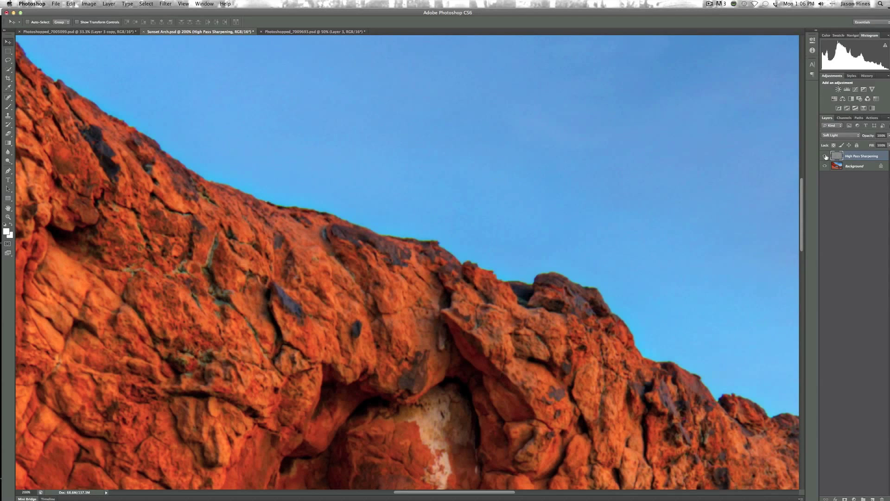
Compare the sky above the arch and the whole photo with the High Pass Sharpening layer hidden and shown
{"action": "left_click_drag", "start_coordinate": [619, 103], "coordinate": [549, 163]}
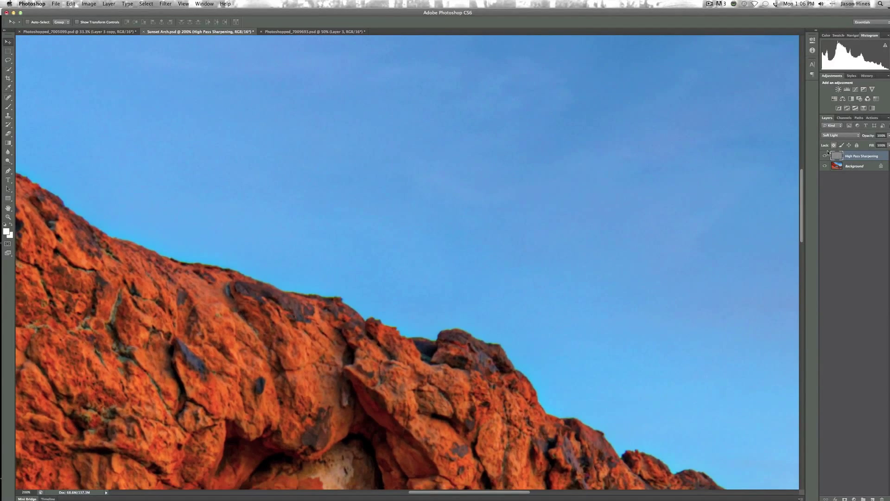
{"action": "left_click", "coordinate": [826, 156]}
{"action": "left_click", "coordinate": [826, 156]}
{"action": "left_click", "coordinate": [824, 155]}
{"action": "left_click", "coordinate": [825, 155]}
{"action": "key", "text": "super+minus"}
{"action": "key", "text": "super+minus"}
{"action": "key", "text": "super+minus"}
{"action": "key", "text": "super+minus"}
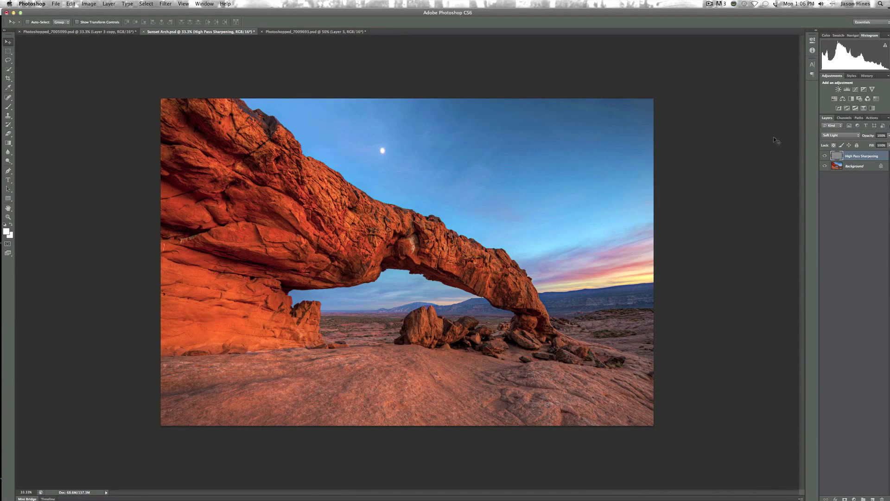
{"action": "left_click", "coordinate": [826, 156]}
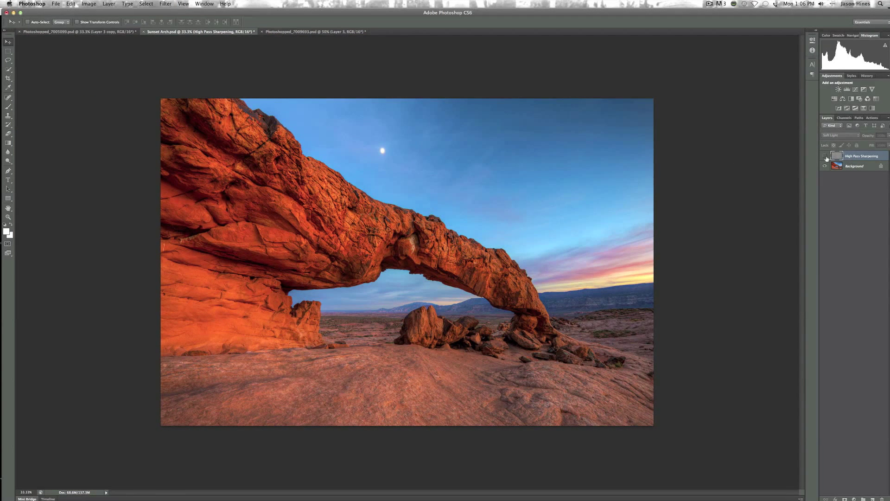
{"action": "left_click", "coordinate": [825, 157]}
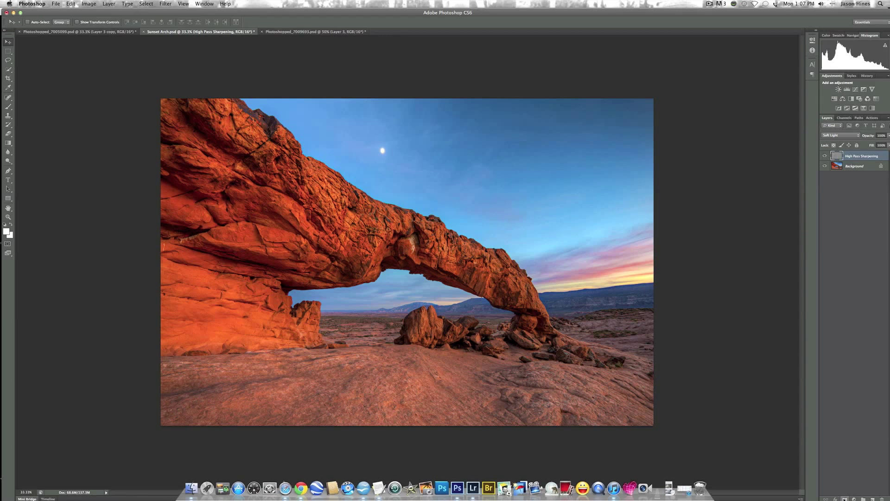
Add a layer mask to the High Pass Sharpening layer and select the sky above the arch with the Quick Selection tool
{"action": "left_click", "coordinate": [844, 499]}
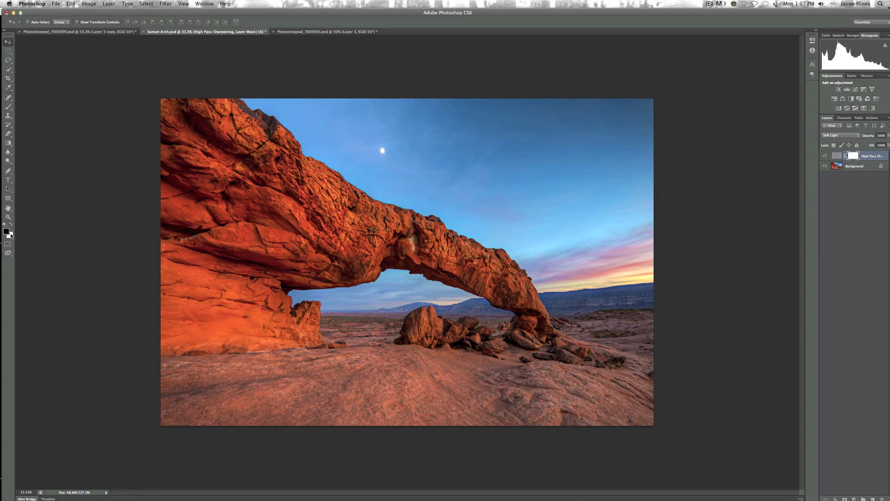
{"action": "left_click", "coordinate": [10, 70]}
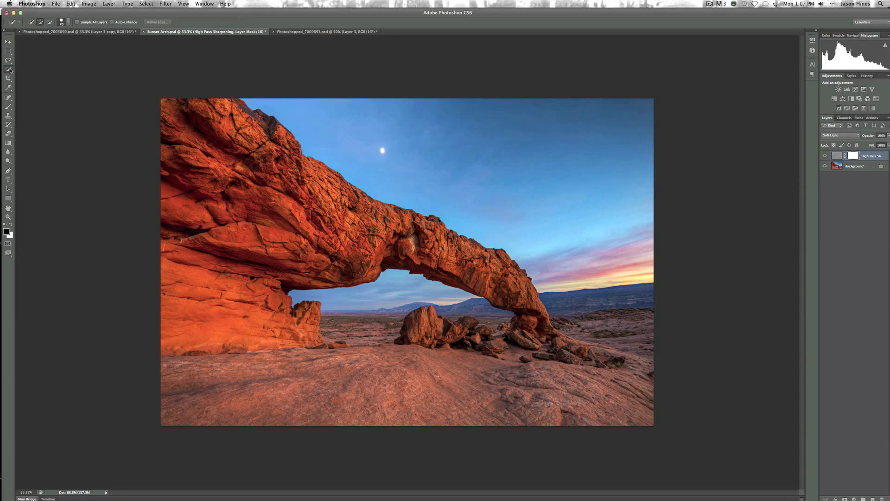
{"action": "left_click", "coordinate": [158, 65]}
{"action": "mouse_move", "coordinate": [649, 102]}
{"action": "left_mouse_down"}
{"action": "mouse_move", "coordinate": [606, 160]}
{"action": "mouse_move", "coordinate": [559, 187]}
{"action": "mouse_move", "coordinate": [528, 189]}
{"action": "left_mouse_up"}
{"action": "mouse_move", "coordinate": [471, 188]}
{"action": "left_mouse_down"}
{"action": "mouse_move", "coordinate": [459, 228]}
{"action": "mouse_move", "coordinate": [575, 246]}
{"action": "mouse_move", "coordinate": [533, 244]}
{"action": "left_mouse_up"}
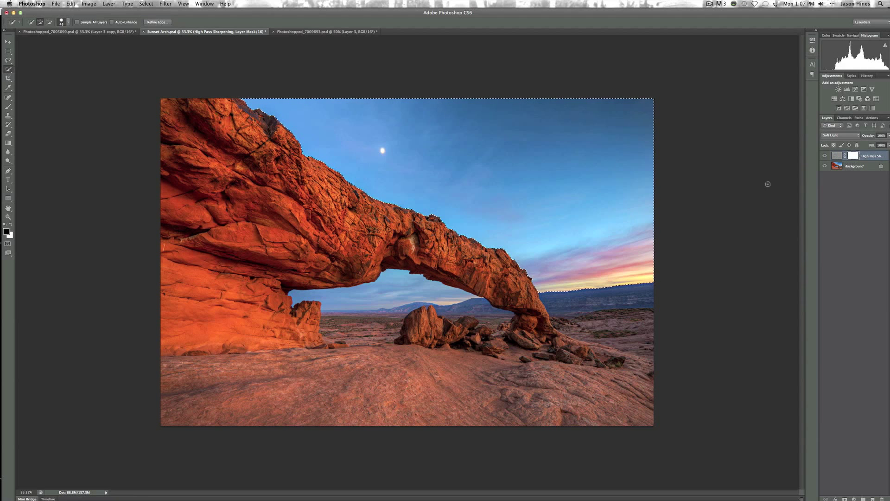
Paint the selected sky black on the layer mask with a large brush at 70% opacity to reduce its sharpening
{"action": "key", "text": "b"}
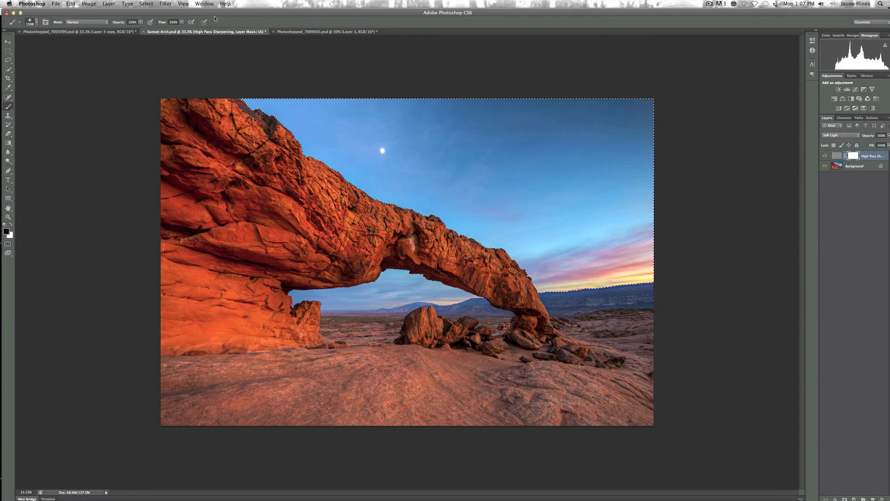
{"action": "left_click", "coordinate": [142, 22]}
{"action": "left_click", "coordinate": [263, 12]}
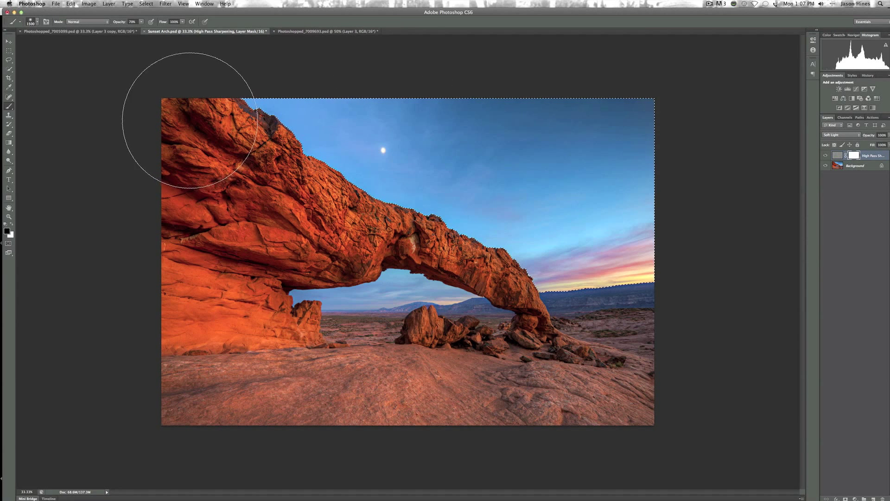
{"action": "key", "text": "7"}
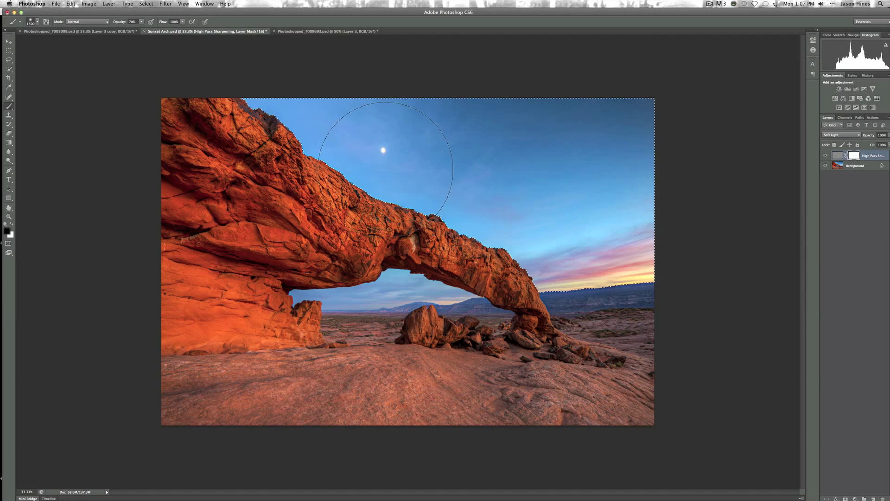
{"action": "key", "text": "bracketleft"}
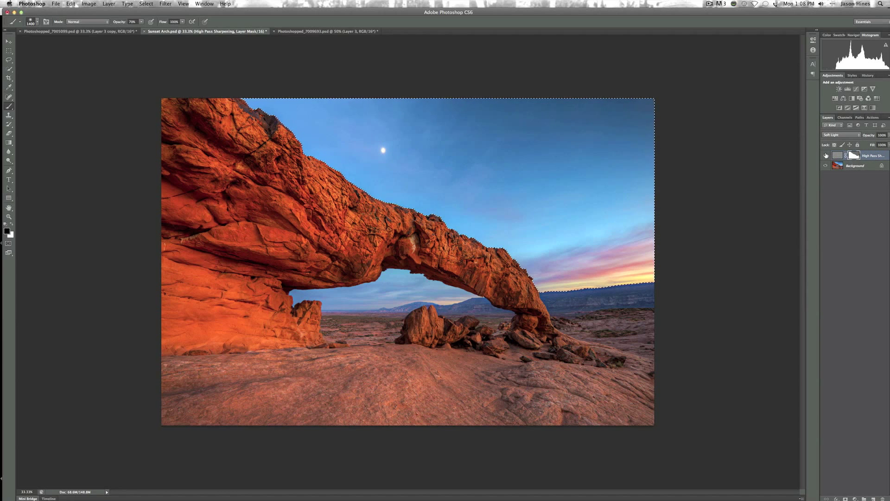
Examine the masked sky and the arch's upper edge at 100%
{"action": "key", "text": "super+plus"}
{"action": "key", "text": "super+plus"}
{"action": "key", "text": "super+plus"}
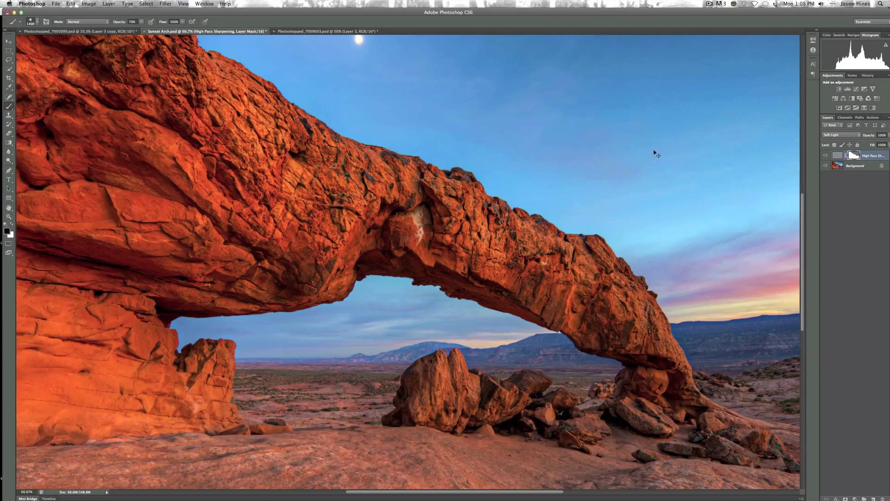
{"action": "scroll", "coordinate": [548, 289], "scroll_direction": "up", "scroll_amount": 6}
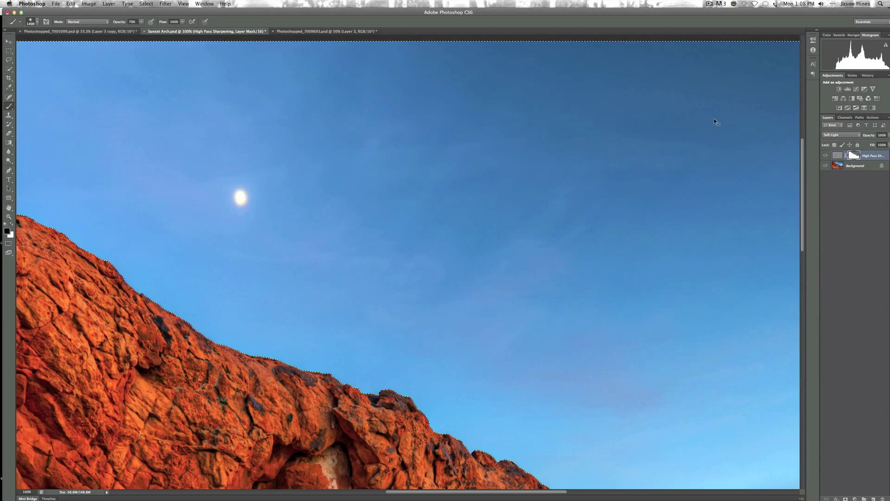
{"action": "key", "text": "super+minus"}
{"action": "key", "text": "super+minus"}
{"action": "key", "text": "super+minus"}
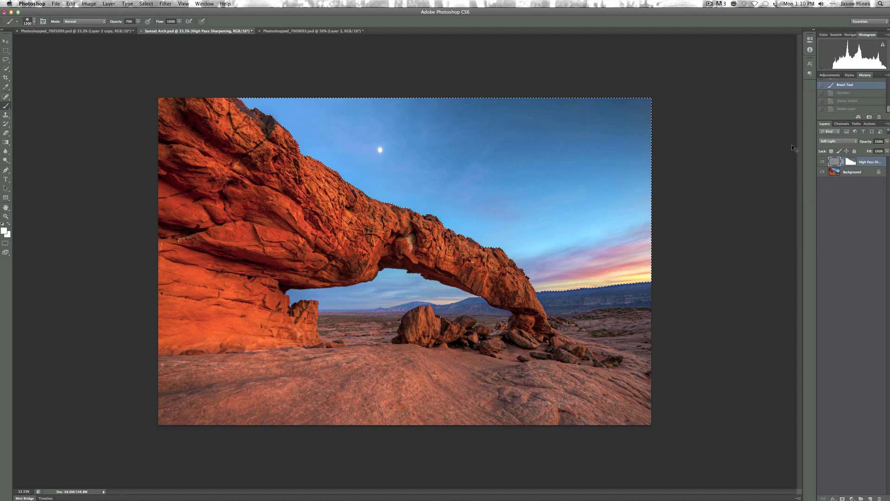
Deselect the sky and stamp all visible layers into a new layer above the High Pass Sharpening layer
{"action": "key", "text": "super+d"}
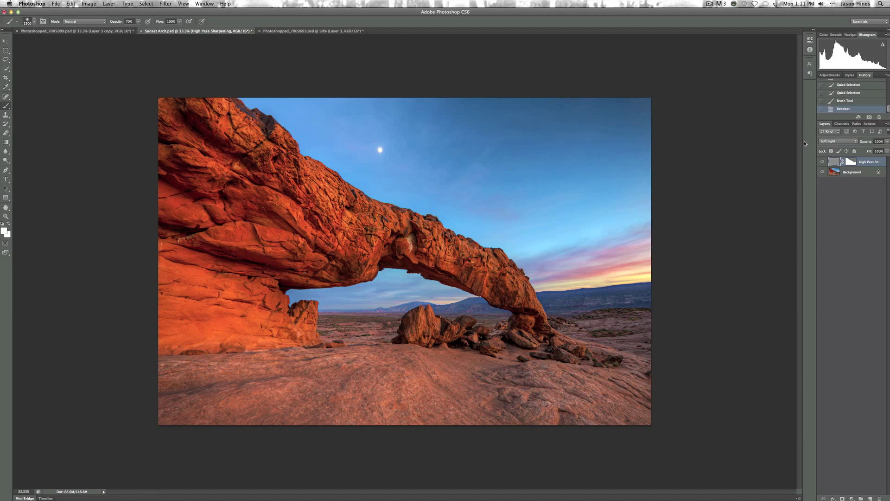
{"action": "key", "text": "ctrl+alt+shift+e"}
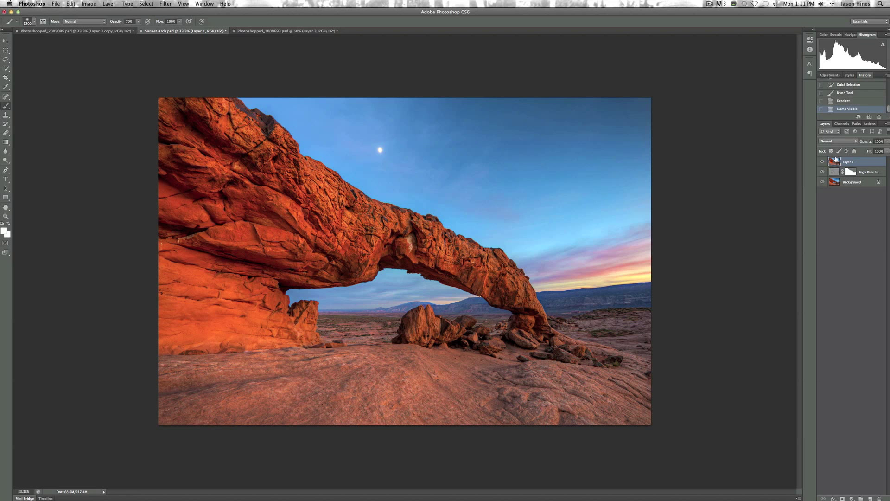
{"action": "key", "text": "bracketleft"}
{"action": "key", "text": "bracketleft"}
{"action": "key", "text": "bracketleft"}
{"action": "key", "text": "bracketleft"}
{"action": "key", "text": "bracketleft"}
{"action": "key", "text": "bracketleft"}
{"action": "key", "text": "bracketleft"}
Start the Smart Sharpen filter on the stamped layer and try an amount of 500% with the arch's rock in the preview
{"action": "left_click", "coordinate": [166, 2]}
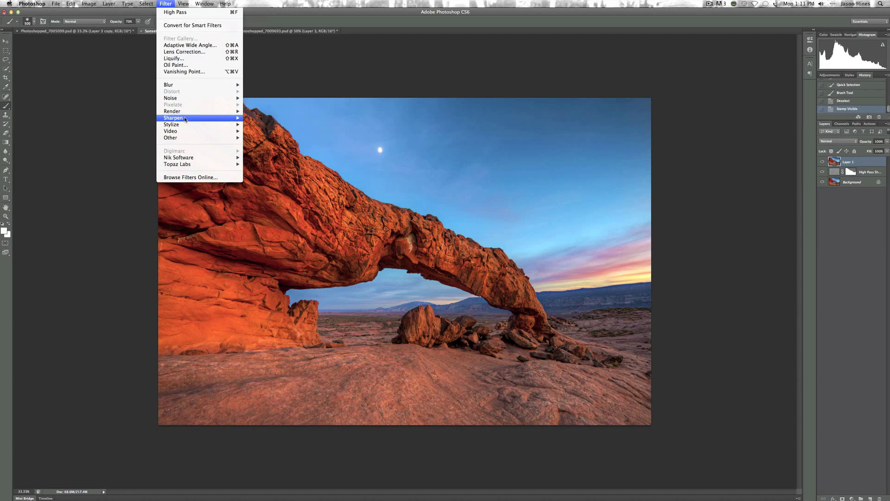
{"action": "mouse_move", "coordinate": [215, 121]}
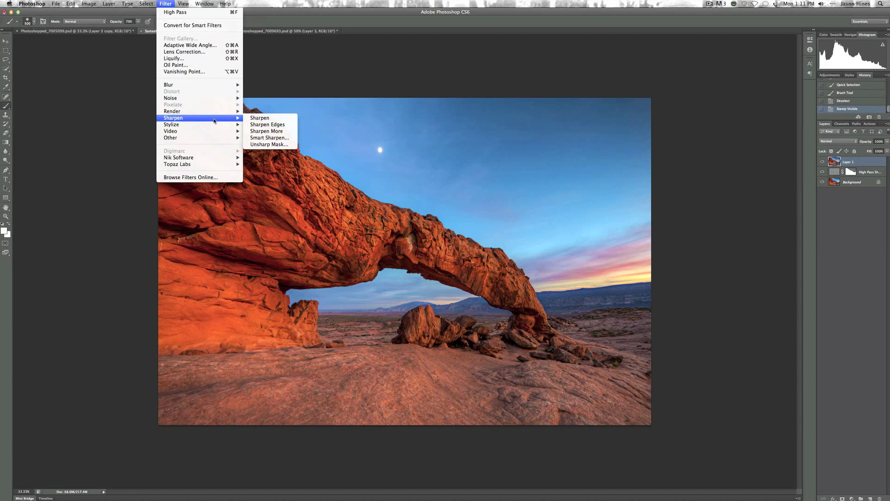
{"action": "left_click", "coordinate": [288, 138]}
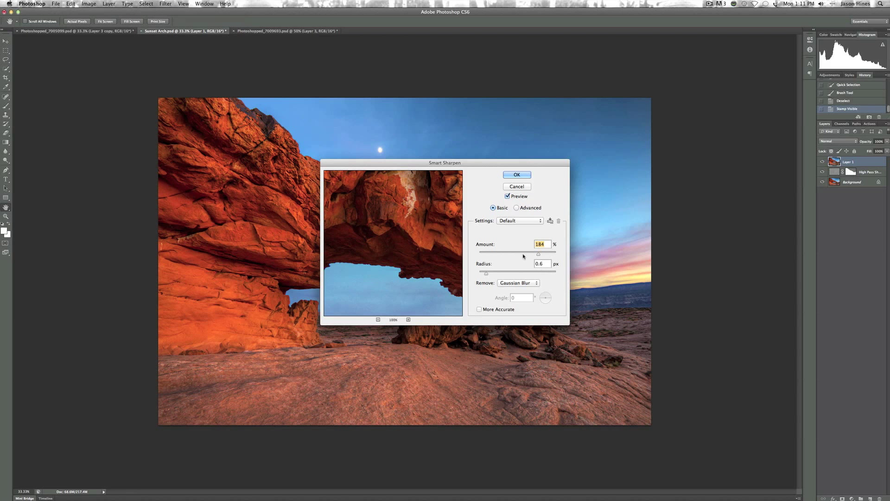
{"action": "left_click_drag", "start_coordinate": [429, 199], "coordinate": [405, 229]}
{"action": "left_click_drag", "start_coordinate": [538, 255], "coordinate": [559, 248]}
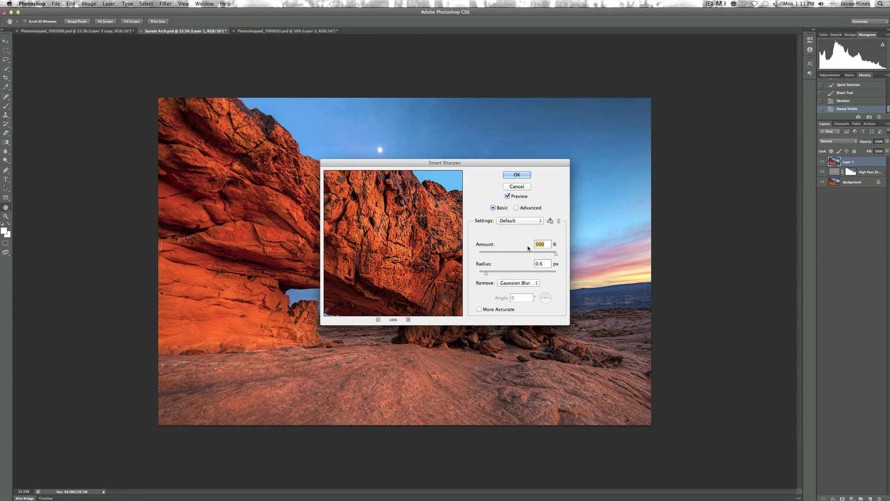
Set the Smart Sharpen amount to 179% and try a radius of 16.5 px while comparing the whole arch photo
{"action": "left_click_drag", "start_coordinate": [476, 163], "coordinate": [586, 162]}
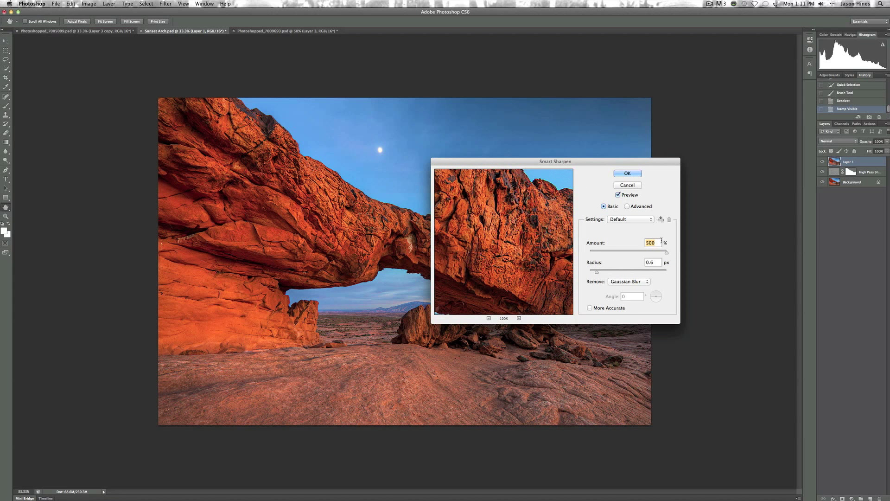
{"action": "left_click_drag", "start_coordinate": [667, 253], "coordinate": [649, 255]}
{"action": "left_click_drag", "start_coordinate": [598, 273], "coordinate": [649, 273]}
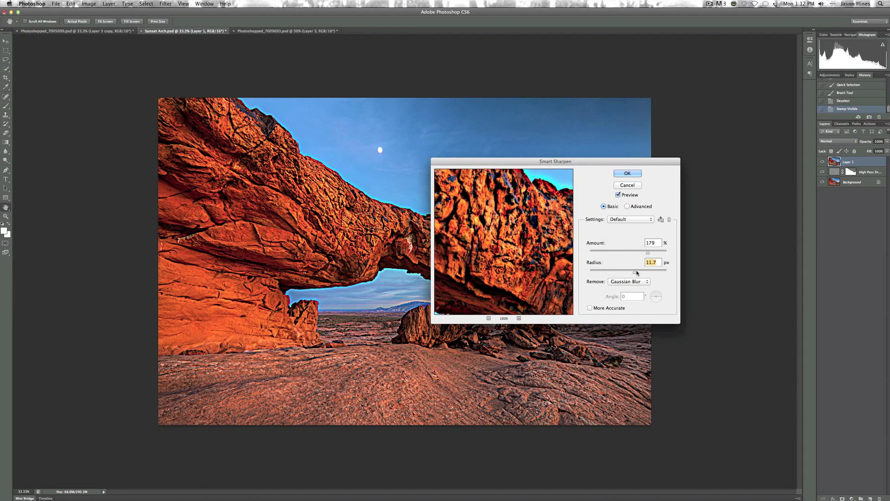
{"action": "left_click_drag", "start_coordinate": [637, 271], "coordinate": [642, 273]}
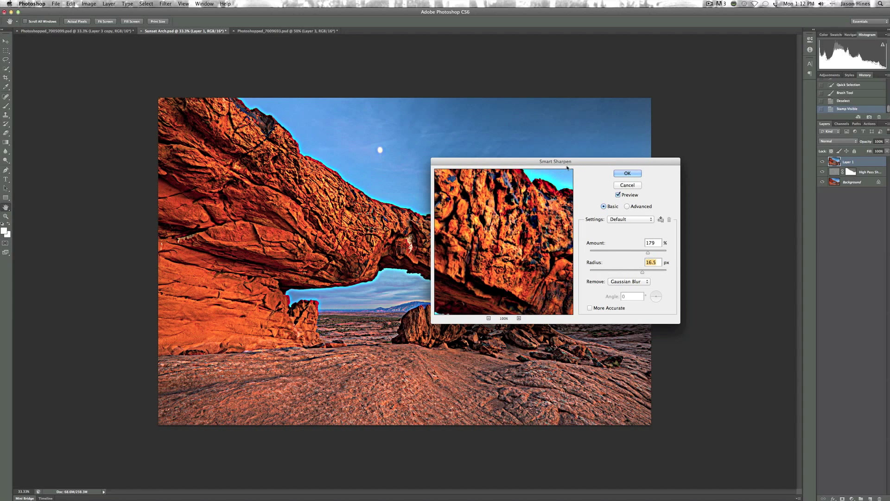
{"action": "left_click_drag", "start_coordinate": [580, 162], "coordinate": [728, 105]}
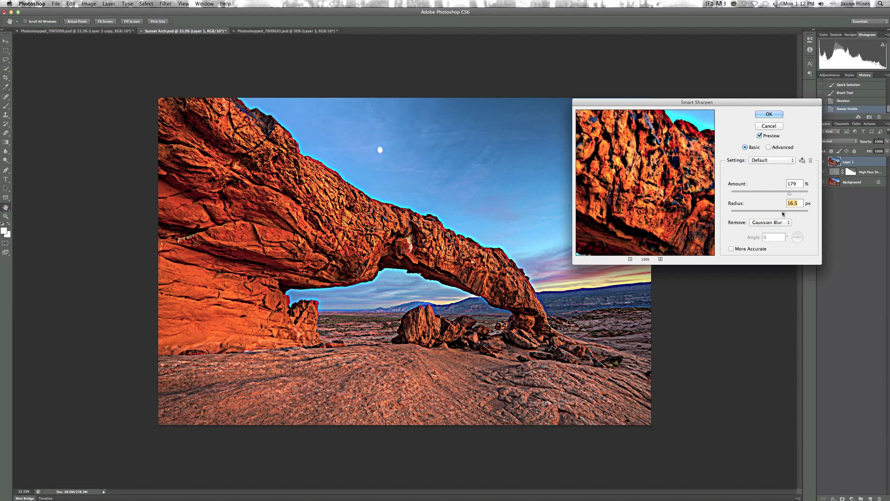
Set the Smart Sharpen radius to 0.6 px and apply the filter to the stamped layer
{"action": "left_click_drag", "start_coordinate": [784, 213], "coordinate": [738, 218]}
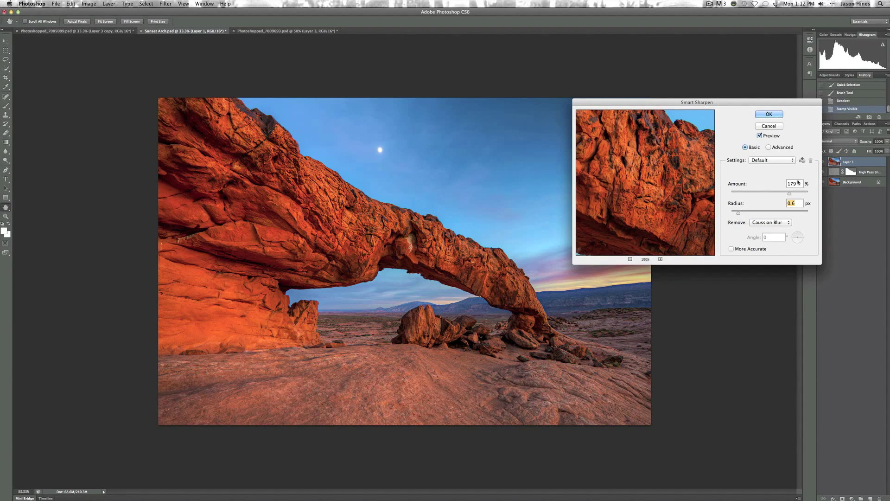
{"action": "left_click_drag", "start_coordinate": [790, 195], "coordinate": [791, 195]}
{"action": "left_click", "coordinate": [773, 114]}
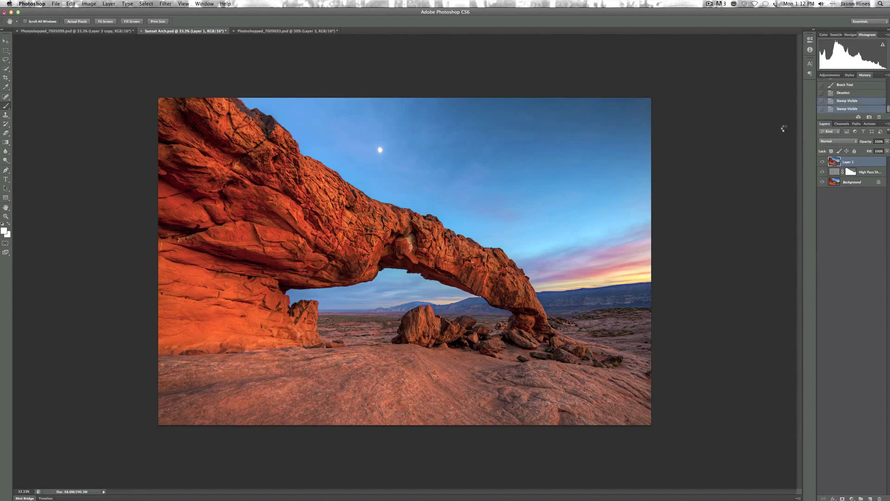
Examine the sharpened arch and sky at 100%, comparing the photo with and without the Smart Sharpen layer
{"action": "key", "text": "super+1"}
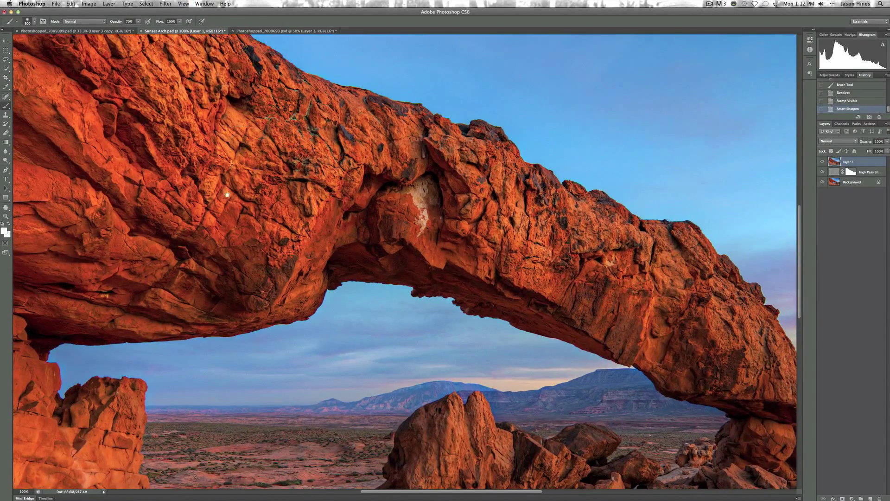
{"action": "scroll", "coordinate": [706, 78], "scroll_direction": "left", "scroll_amount": 8}
{"action": "scroll", "coordinate": [706, 78], "scroll_direction": "up", "scroll_amount": 3}
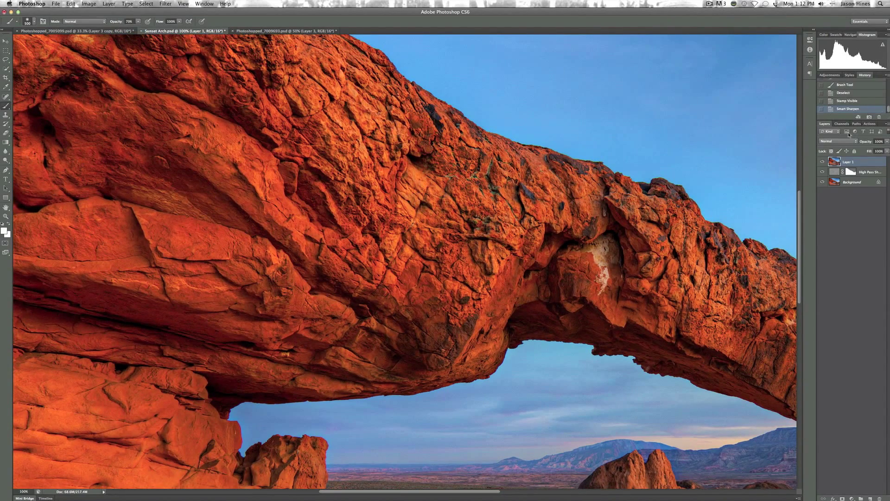
{"action": "left_click", "coordinate": [824, 161]}
{"action": "left_click", "coordinate": [823, 162]}
{"action": "mouse_move", "coordinate": [634, 97]}
{"action": "left_mouse_down"}
{"action": "mouse_move", "coordinate": [526, 255]}
{"action": "mouse_move", "coordinate": [487, 302]}
{"action": "mouse_move", "coordinate": [459, 318]}
{"action": "left_mouse_up"}
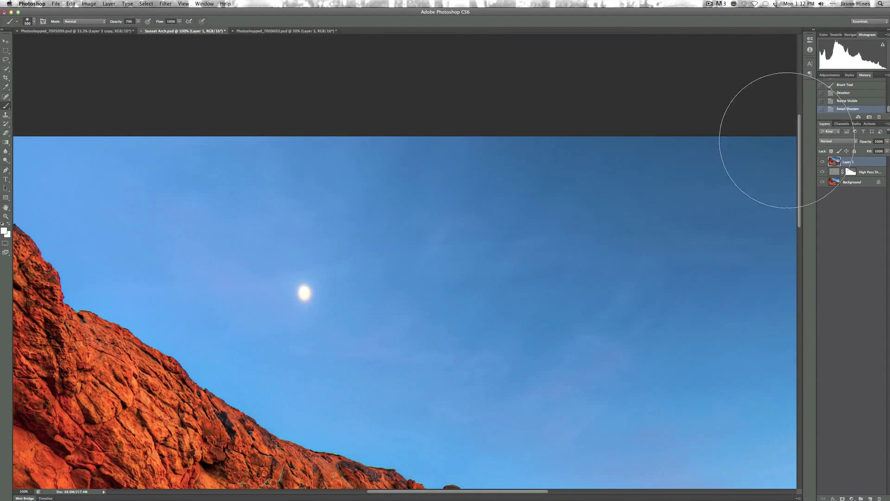
{"action": "key", "text": "super+0"}
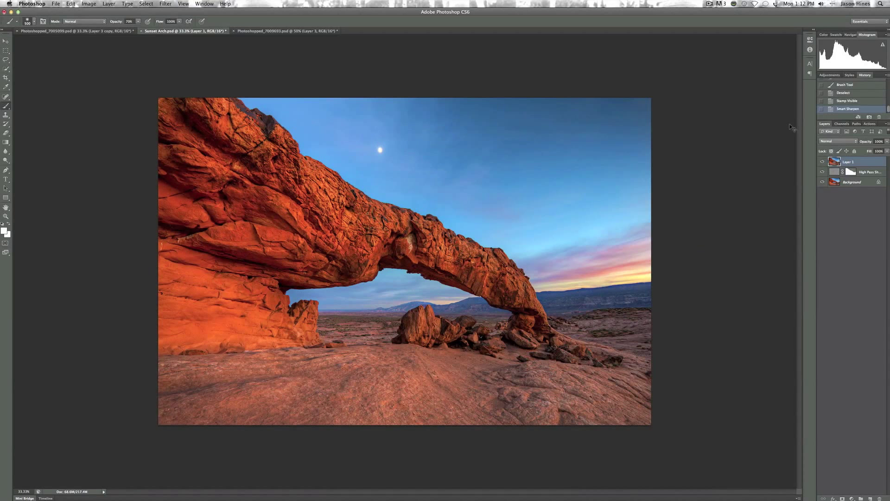
Add a layer mask to Layer 1 and select the sky above the arch with the Quick Selection tool
{"action": "key", "text": "bracketleft"}
{"action": "left_click", "coordinate": [843, 499]}
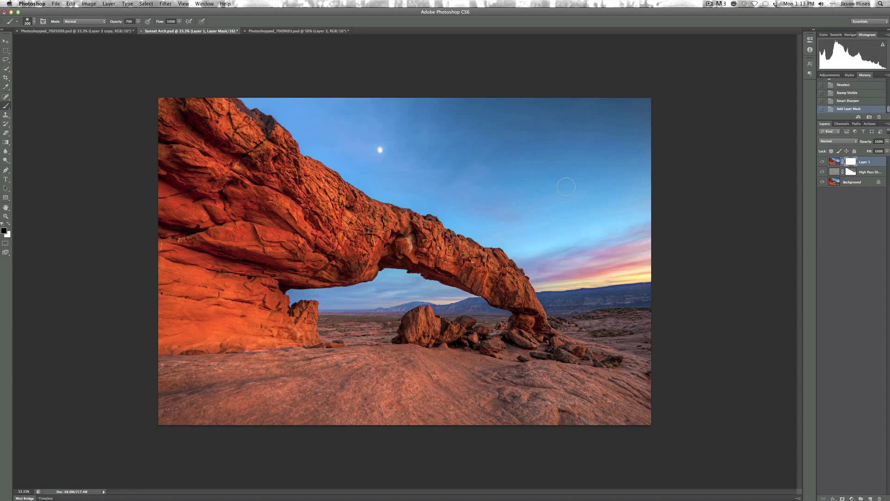
{"action": "left_click", "coordinate": [7, 69]}
{"action": "left_click", "coordinate": [42, 67]}
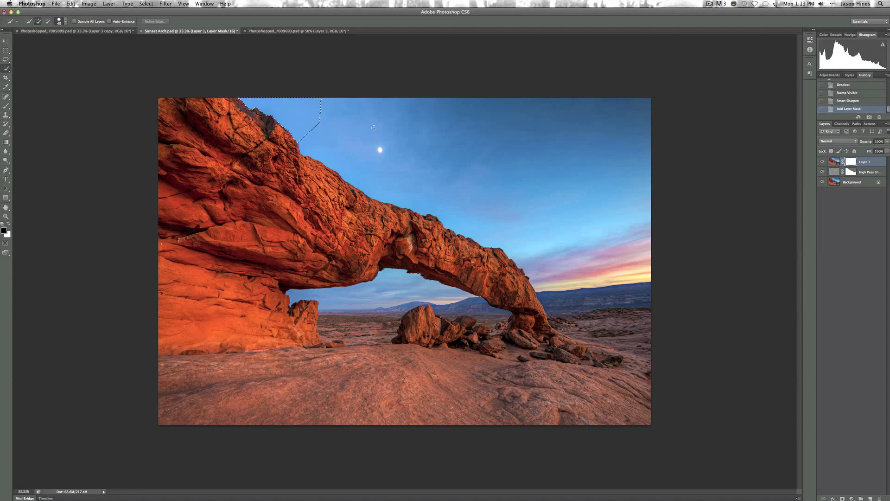
{"action": "left_click", "coordinate": [638, 135]}
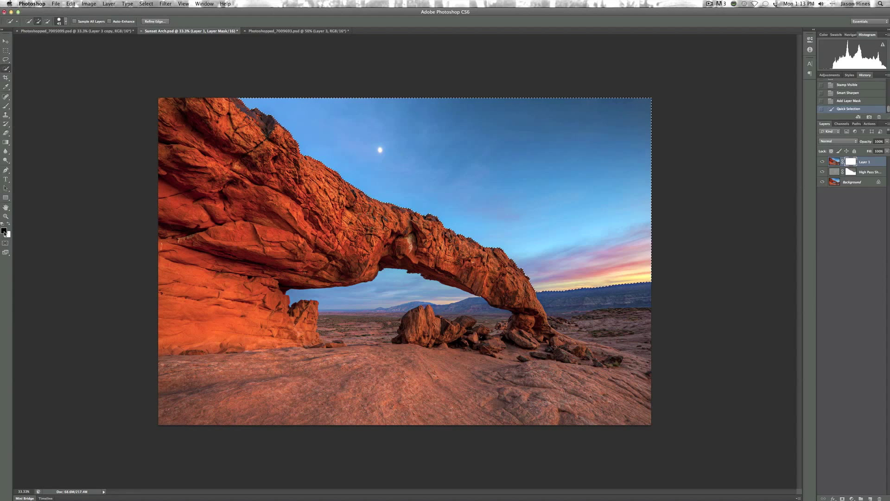
Paint the selected upper sky black on Layer 1's mask with a large brush at 100% opacity, and clear the selection
{"action": "key", "text": "b"}
{"action": "key", "text": "bracketright"}
{"action": "key", "text": "bracketright"}
{"action": "key", "text": "bracketright"}
{"action": "key", "text": "bracketright"}
{"action": "key", "text": "bracketright"}
{"action": "key", "text": "bracketright"}
{"action": "key", "text": "bracketright"}
{"action": "key", "text": "bracketright"}
{"action": "key", "text": "bracketright"}
{"action": "key", "text": "bracketright"}
{"action": "key", "text": "bracketright"}
{"action": "key", "text": "0"}
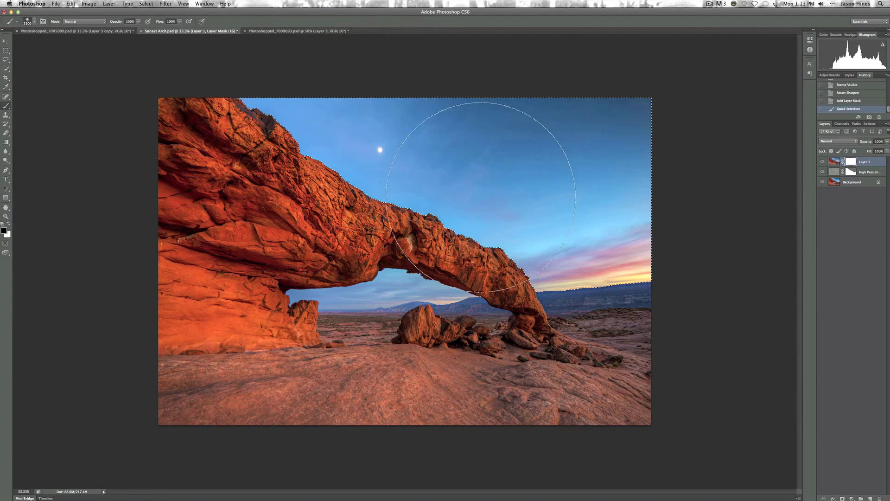
{"action": "left_click_drag", "start_coordinate": [713, 167], "coordinate": [835, 12]}
{"action": "key", "text": "bracketleft"}
{"action": "key", "text": "bracketleft"}
{"action": "key", "text": "bracketleft"}
{"action": "key", "text": "bracketleft"}
{"action": "key", "text": "bracketleft"}
{"action": "key", "text": "bracketleft"}
{"action": "key", "text": "bracketleft"}
{"action": "key", "text": "bracketleft"}
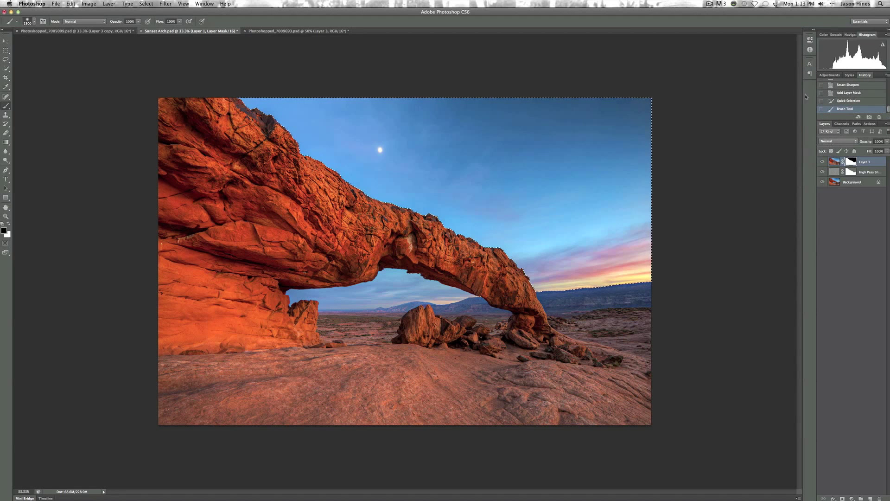
{"action": "key", "text": "super+d"}
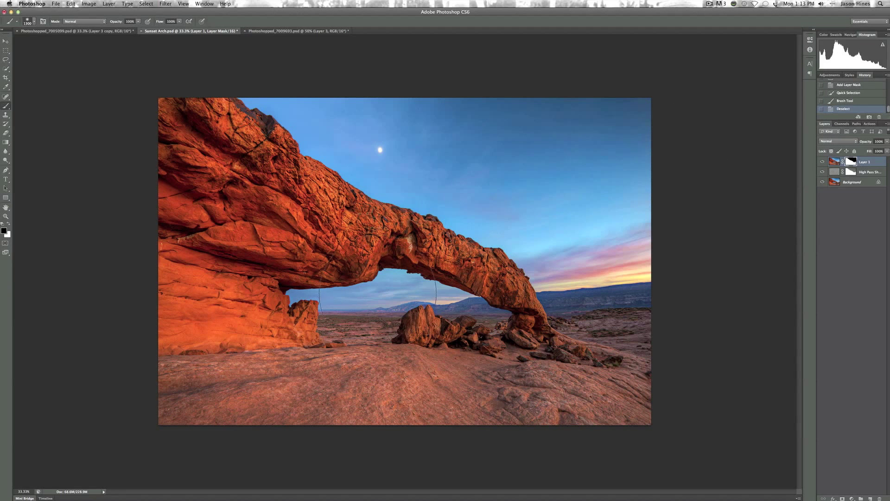
Select the sky beneath the arch, paint it black on Layer 1's mask, and clear the selection
{"action": "left_click", "coordinate": [7, 69]}
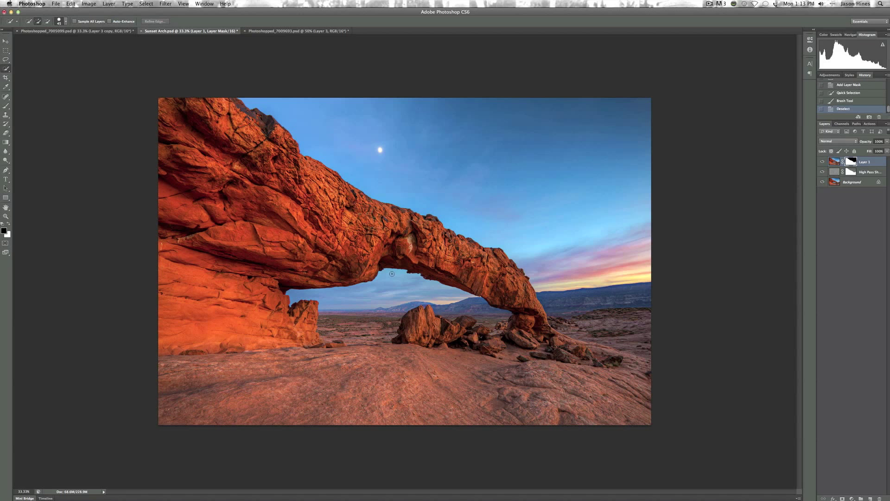
{"action": "left_click_drag", "start_coordinate": [397, 278], "coordinate": [417, 272]}
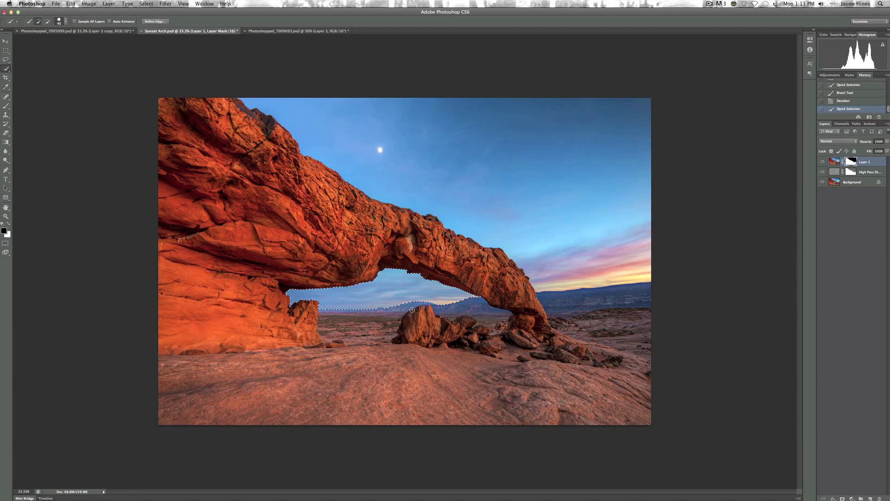
{"action": "key", "text": "b"}
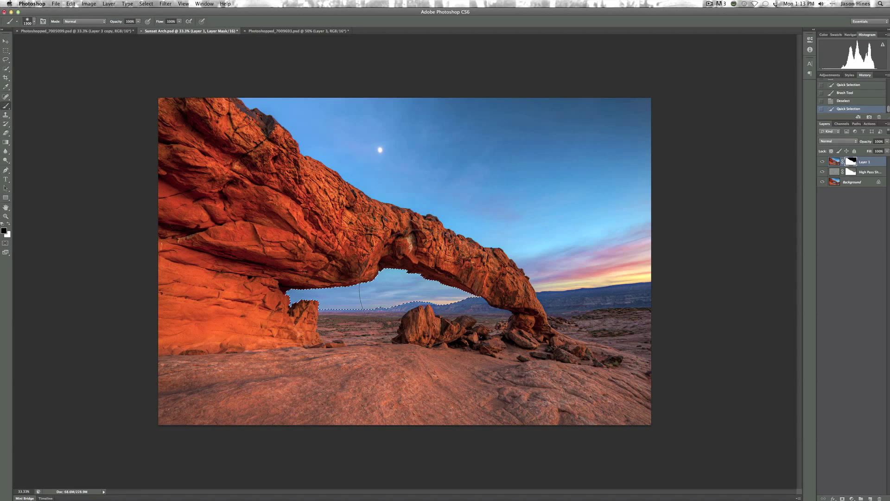
{"action": "mouse_move", "coordinate": [355, 285]}
{"action": "left_mouse_down"}
{"action": "mouse_move", "coordinate": [527, 268]}
{"action": "mouse_move", "coordinate": [445, 232]}
{"action": "mouse_move", "coordinate": [348, 287]}
{"action": "mouse_move", "coordinate": [589, 214]}
{"action": "left_mouse_up"}
{"action": "mouse_move", "coordinate": [399, 283]}
{"action": "left_mouse_down"}
{"action": "mouse_move", "coordinate": [431, 296]}
{"action": "mouse_move", "coordinate": [353, 285]}
{"action": "left_mouse_up"}
{"action": "key", "text": "super+d"}
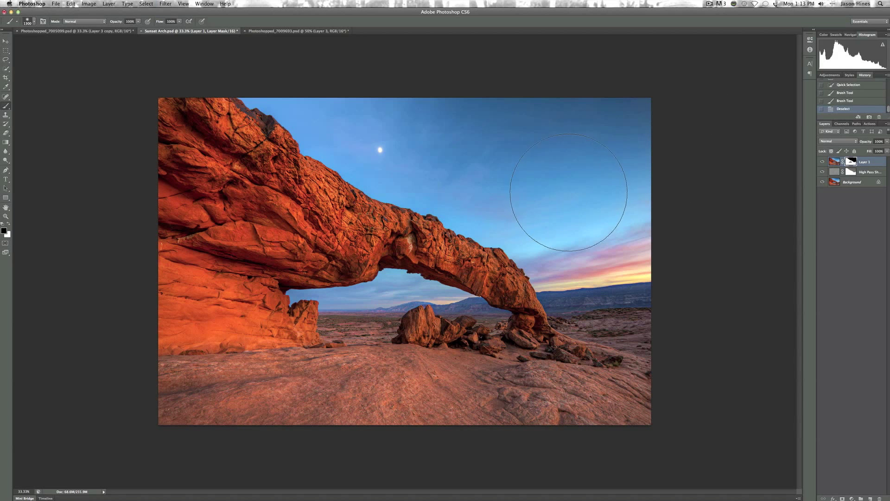
Examine the masked sky and the arch's rock at 100% and 200%, comparing the detail with and without Layer 1
{"action": "key", "text": "super+minus"}
{"action": "key", "text": "super+plus"}
{"action": "key", "text": "super+plus"}
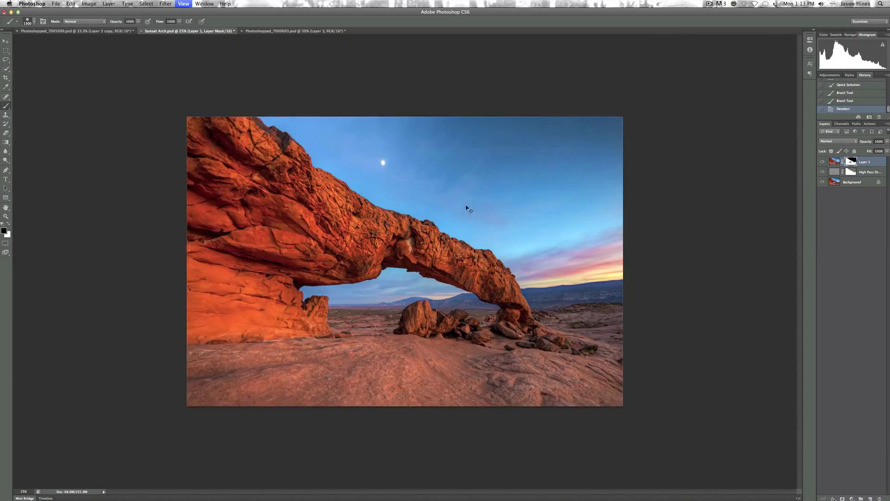
{"action": "key", "text": "super+plus"}
{"action": "key", "text": "super+plus"}
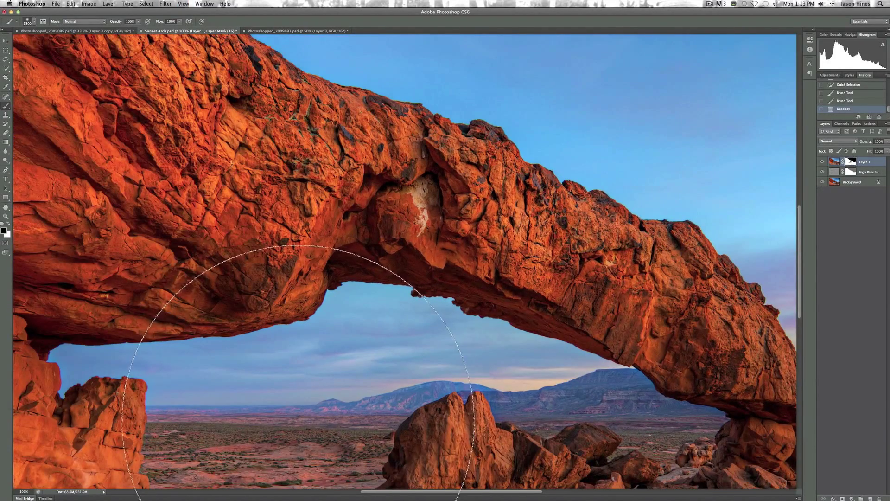
{"action": "left_click_drag", "start_coordinate": [543, 104], "coordinate": [482, 290]}
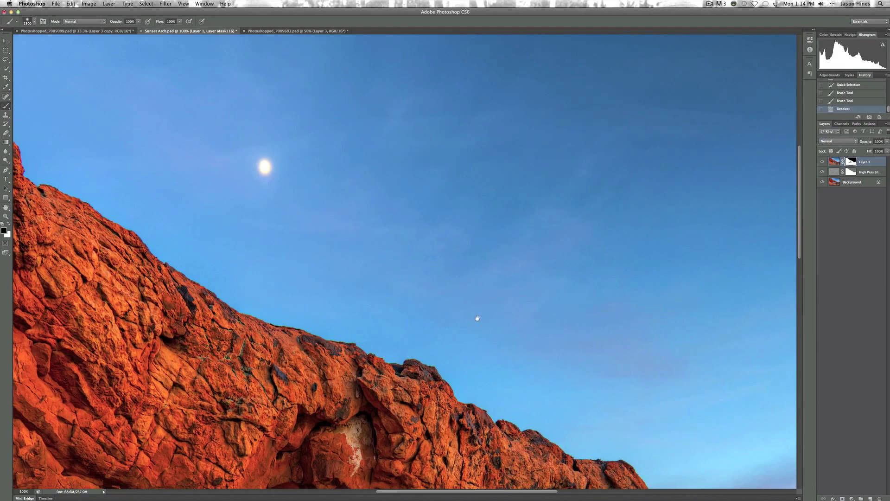
{"action": "left_click_drag", "start_coordinate": [501, 165], "coordinate": [505, 217]}
{"action": "key", "text": "super+plus"}
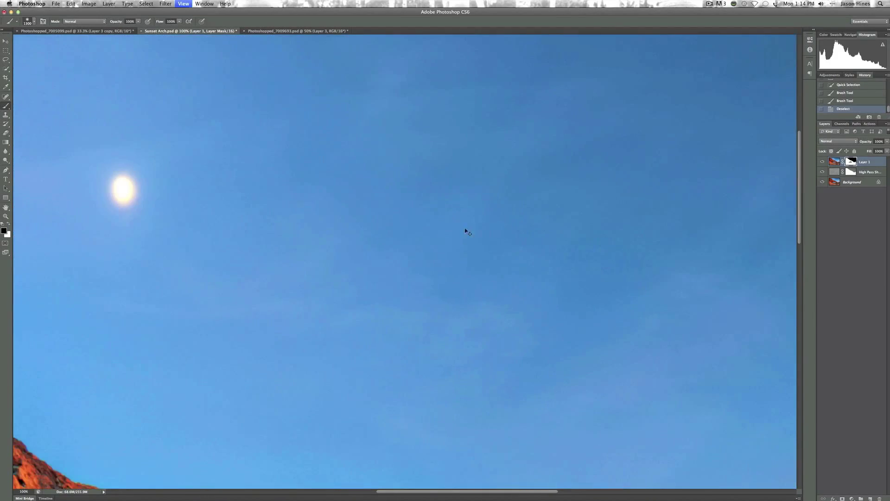
{"action": "left_click_drag", "start_coordinate": [285, 351], "coordinate": [535, 92]}
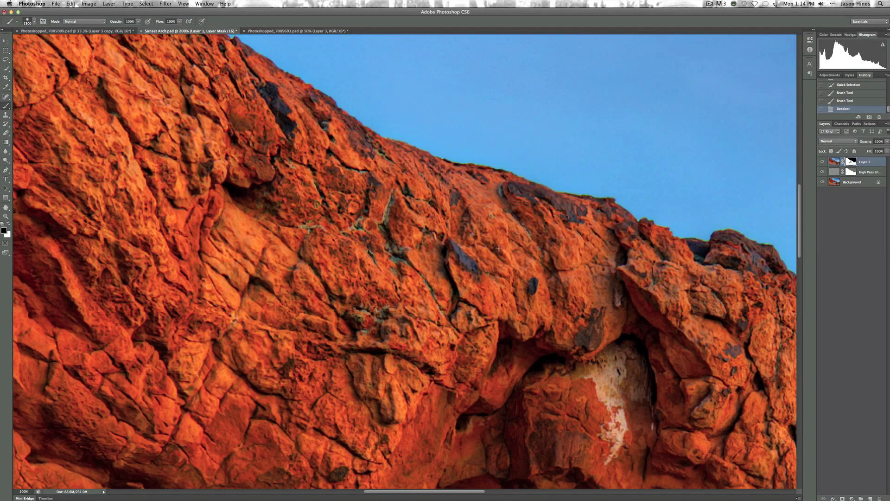
{"action": "left_click", "coordinate": [823, 161]}
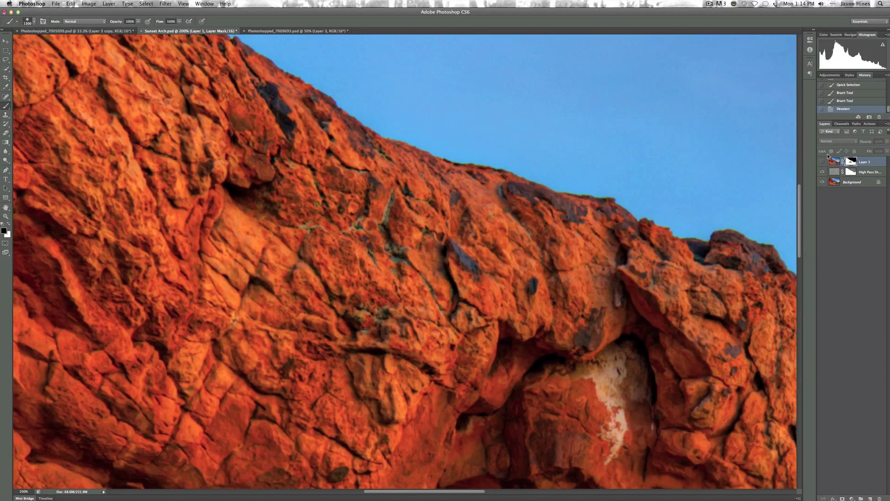
{"action": "left_click", "coordinate": [822, 162]}
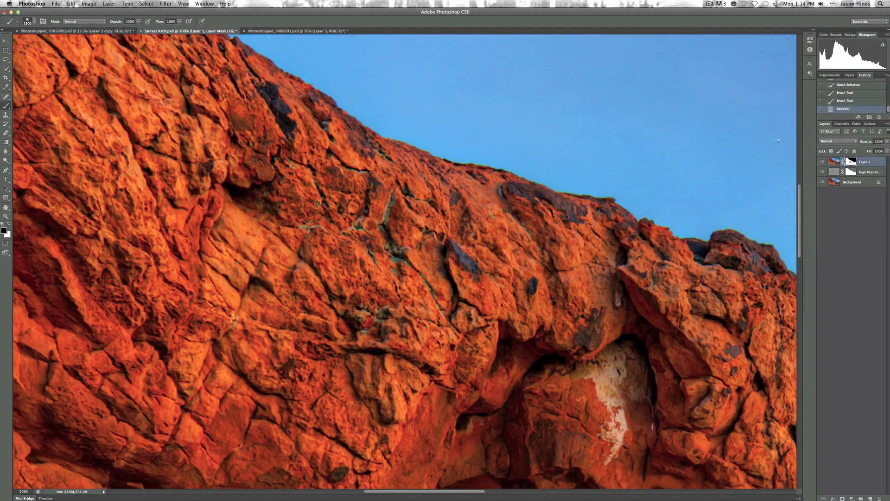
{"action": "key", "text": "super+minus"}
{"action": "key", "text": "super+minus"}
{"action": "key", "text": "super+minus"}
{"action": "key", "text": "super+minus"}
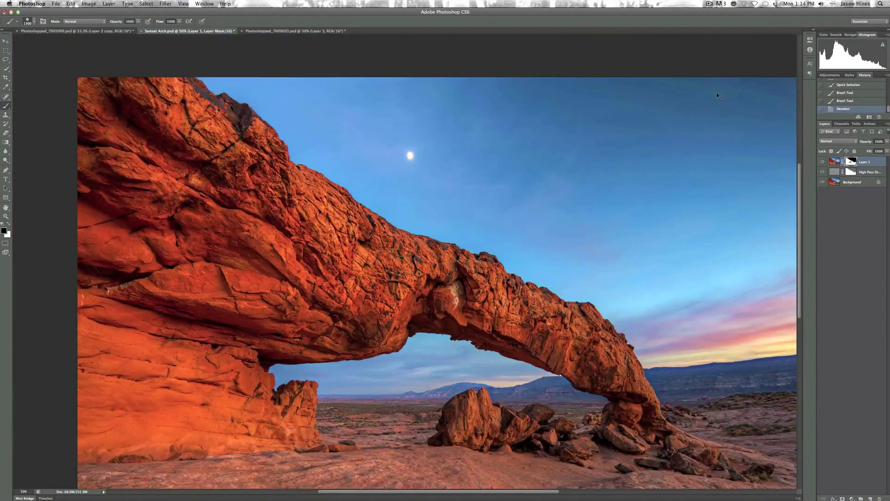
Compare the whole arch photo with both sharpening layers hidden and with only Layer 1 shown over the background
{"action": "key", "text": "bracketleft"}
{"action": "key", "text": "bracketleft"}
{"action": "key", "text": "bracketleft"}
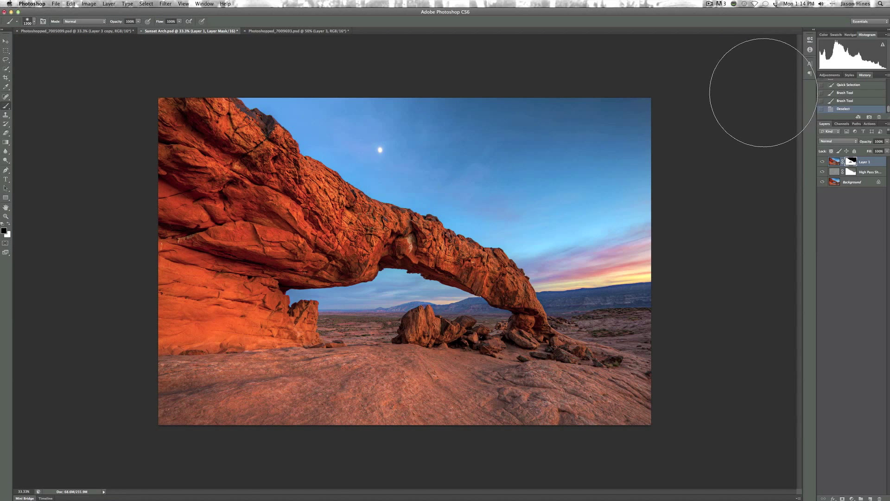
{"action": "key", "text": "bracketleft"}
{"action": "key", "text": "bracketleft"}
{"action": "key", "text": "bracketleft"}
{"action": "key", "text": "bracketleft"}
{"action": "key", "text": "bracketleft"}
{"action": "left_click", "coordinate": [822, 161]}
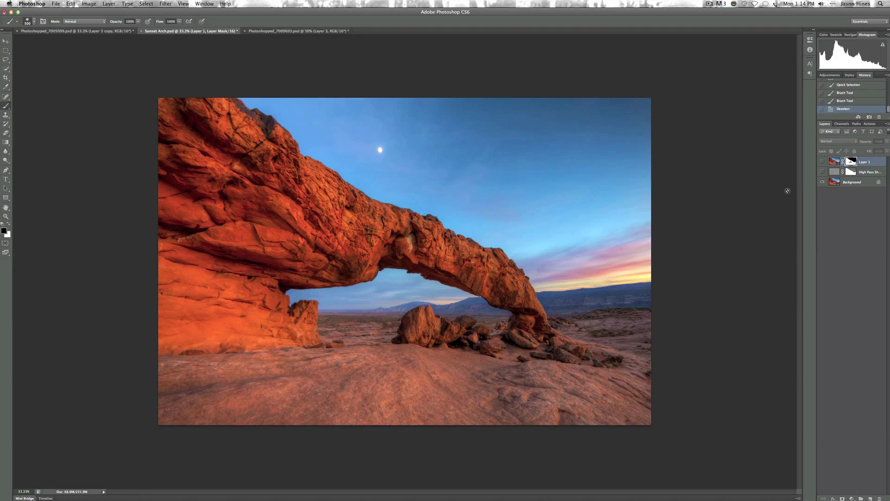
{"action": "left_click", "coordinate": [822, 161]}
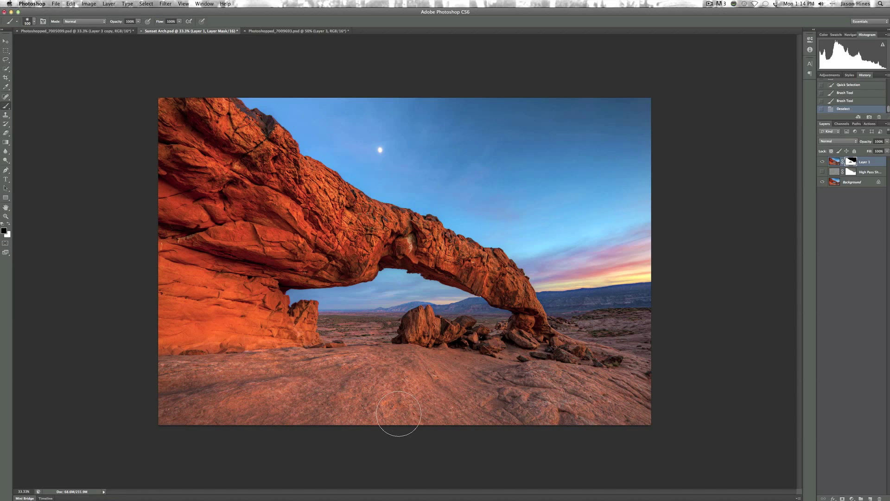
Brush over the arch's rock on Layer 1's mask with a larger brush at 30% opacity
{"action": "key", "text": "bracketright"}
{"action": "key", "text": "bracketright"}
{"action": "key", "text": "bracketright"}
{"action": "key", "text": "bracketright"}
{"action": "key", "text": "bracketright"}
{"action": "key", "text": "3"}
{"action": "mouse_move", "coordinate": [232, 211]}
{"action": "left_mouse_down"}
{"action": "mouse_move", "coordinate": [238, 278]}
{"action": "mouse_move", "coordinate": [250, 281]}
{"action": "left_mouse_up"}
Switch to the banded red rock photo, duplicate its only layer, and shrink the brush
{"action": "left_click", "coordinate": [276, 31]}
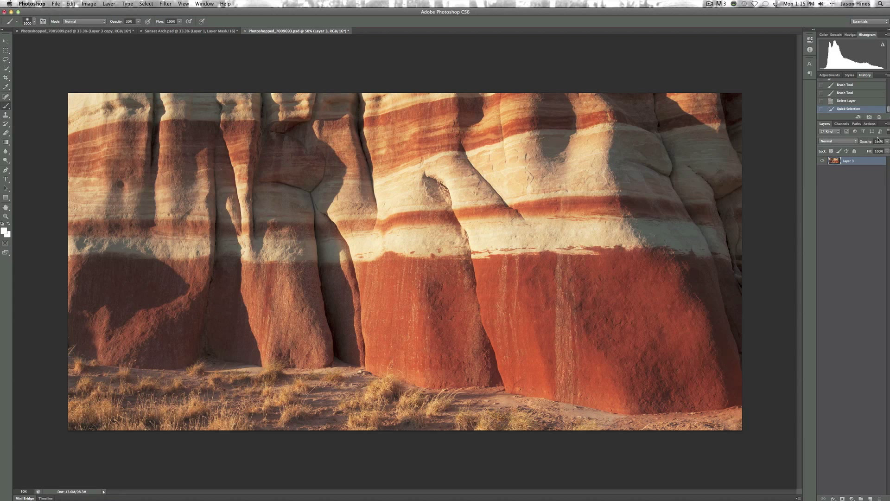
{"action": "key", "text": "super+j"}
{"action": "key", "text": "bracketleft"}
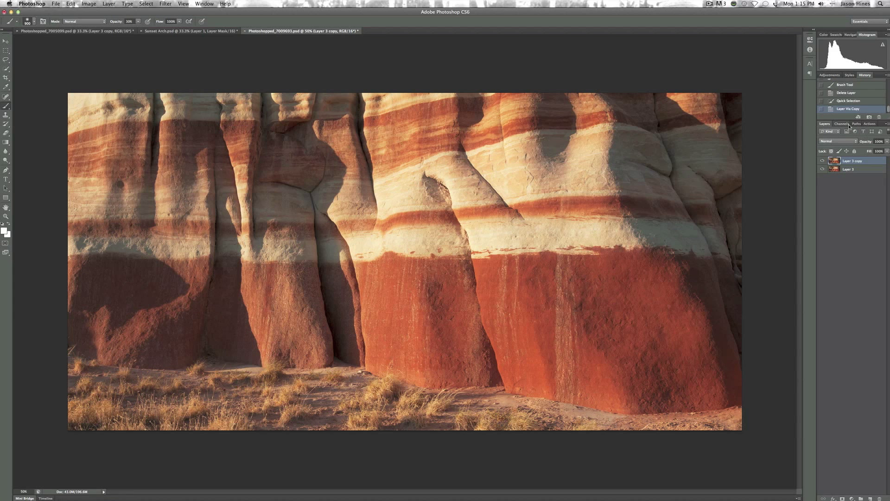
{"action": "key", "text": "bracketleft"}
{"action": "key", "text": "bracketleft"}
{"action": "key", "text": "bracketleft"}
{"action": "key", "text": "bracketleft"}
{"action": "key", "text": "bracketleft"}
{"action": "key", "text": "bracketleft"}
Open the duplicate layer in the Topaz Detail 2 filter and reset all its adjustments
{"action": "left_click", "coordinate": [166, 4]}
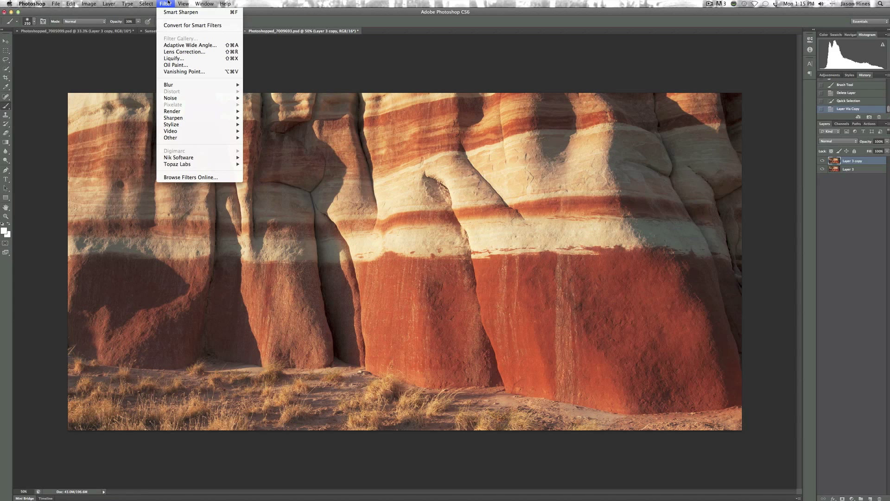
{"action": "mouse_move", "coordinate": [221, 166]}
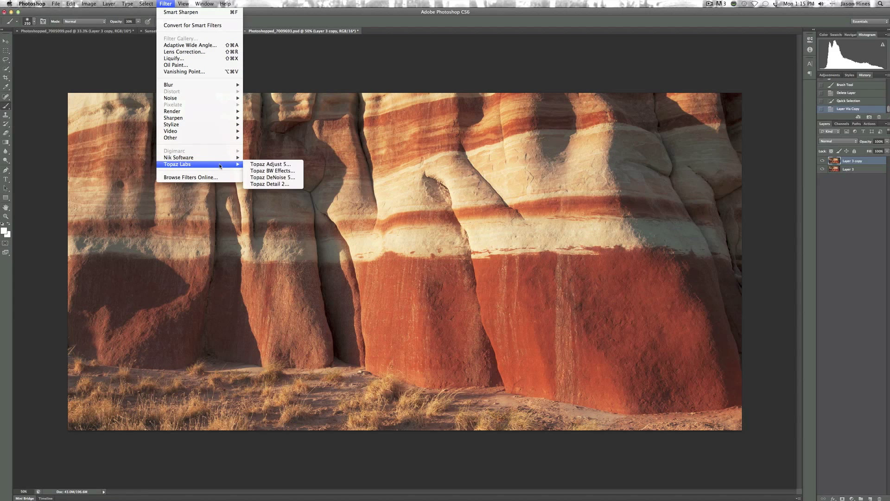
{"action": "left_click", "coordinate": [297, 184]}
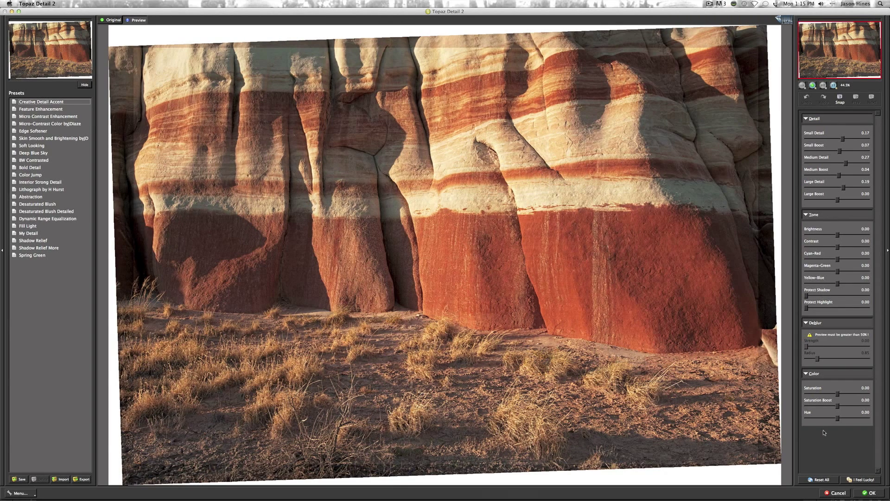
{"action": "left_click", "coordinate": [833, 480]}
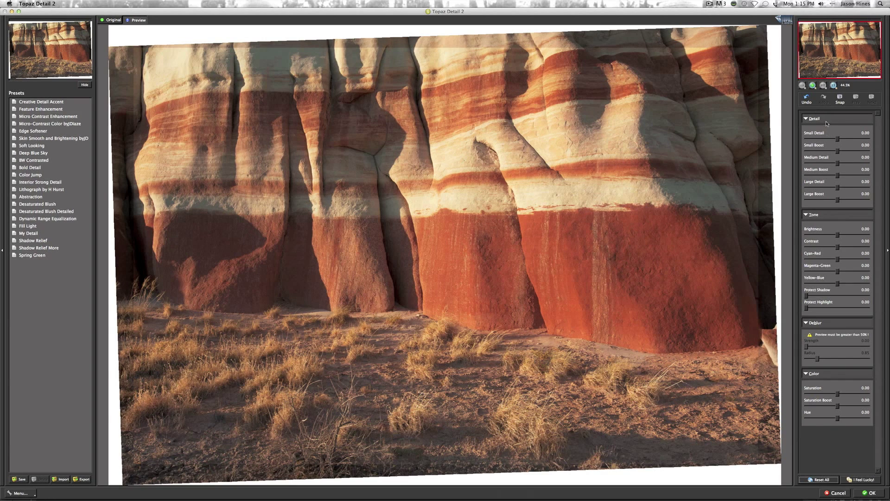
Try the Micro Contrast Enhancement preset on the rock photo and reset all adjustments
{"action": "left_click", "coordinate": [55, 117]}
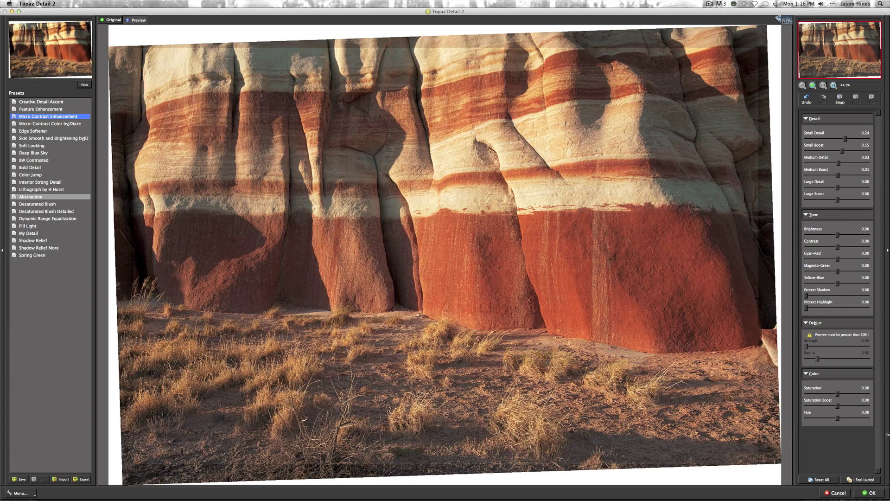
{"action": "left_click", "coordinate": [831, 479]}
Set Small Detail to 0.18, slightly raise Small Boost, Medium Detail and Large Detail, and apply the filter
{"action": "left_click_drag", "start_coordinate": [838, 139], "coordinate": [842, 140]}
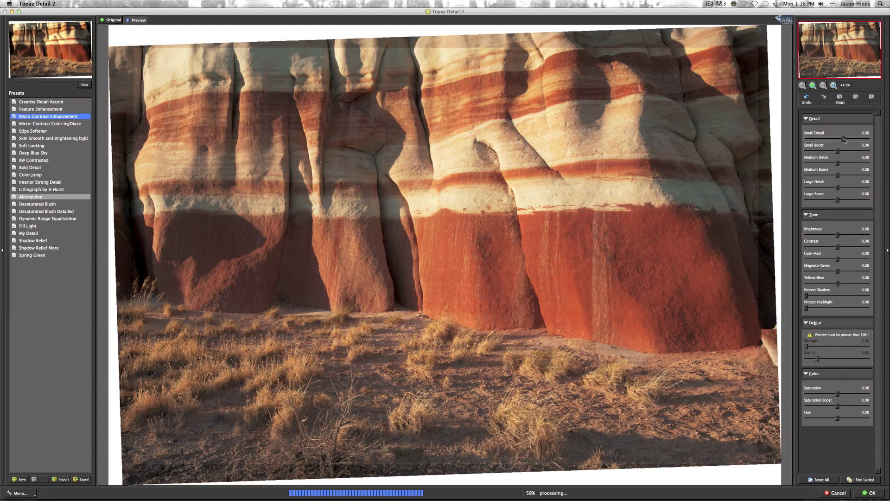
{"action": "left_click_drag", "start_coordinate": [842, 141], "coordinate": [849, 143]}
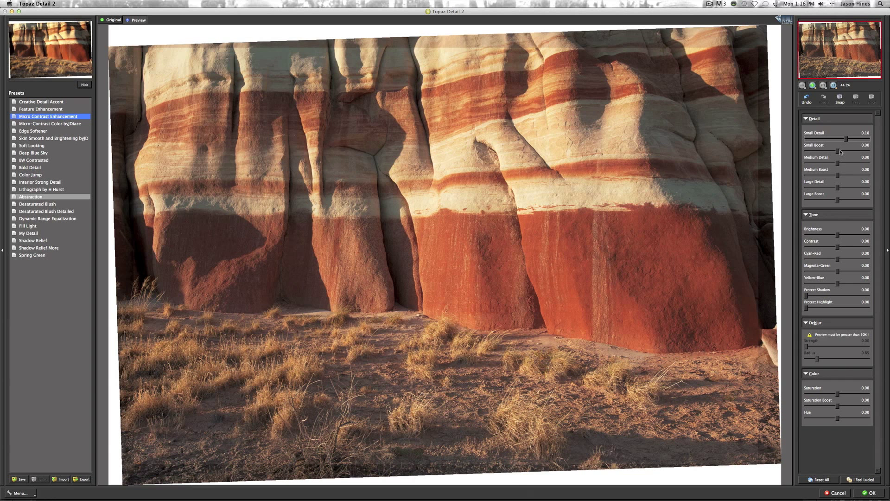
{"action": "left_click_drag", "start_coordinate": [838, 152], "coordinate": [841, 151]}
{"action": "left_click_drag", "start_coordinate": [839, 165], "coordinate": [848, 165]}
{"action": "left_click_drag", "start_coordinate": [838, 188], "coordinate": [843, 190]}
{"action": "left_click", "coordinate": [869, 494]}
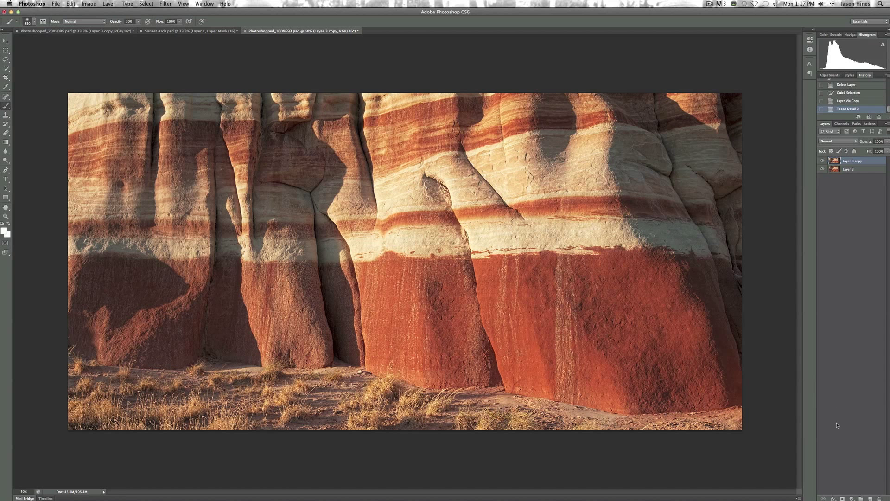
Add a black layer mask to the duplicate layer and make white the painting colour
{"action": "left_click", "coordinate": [843, 498]}
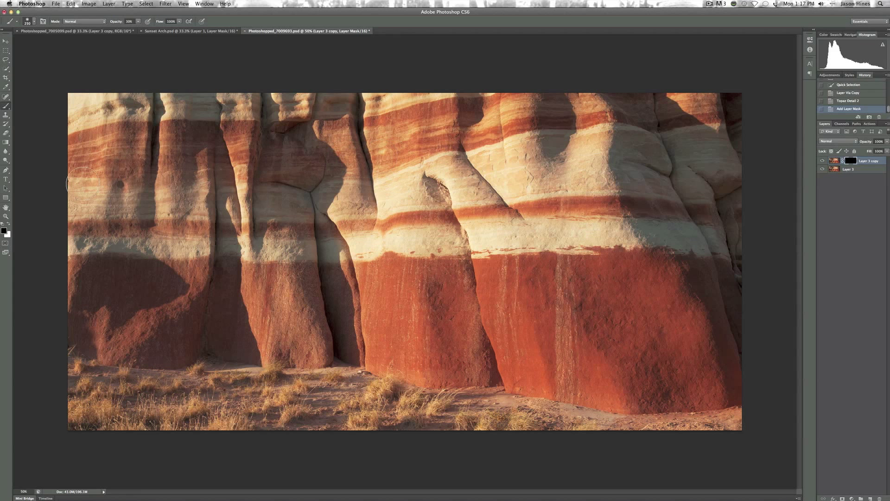
{"action": "left_click", "coordinate": [8, 226]}
Paint white on the mask over the upper banded rock with a resized brush at 50% opacity
{"action": "key", "text": "bracketright"}
{"action": "key", "text": "bracketright"}
{"action": "key", "text": "bracketright"}
{"action": "key", "text": "bracketright"}
{"action": "key", "text": "5"}
{"action": "key", "text": "bracketleft"}
{"action": "key", "text": "bracketleft"}
{"action": "left_click_drag", "start_coordinate": [560, 110], "coordinate": [682, 99]}
{"action": "left_click", "coordinate": [323, 129]}
{"action": "key", "text": "bracketleft"}
{"action": "left_click", "coordinate": [554, 160]}
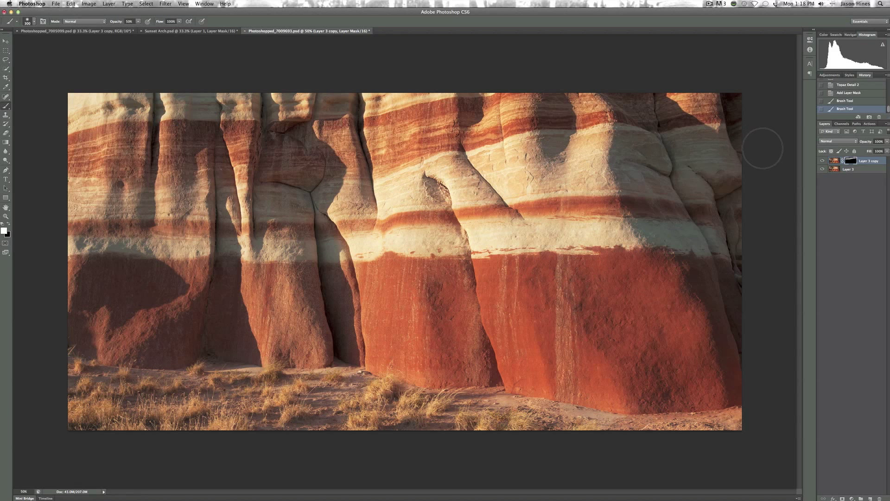
Paint the mask over the lower red rock with a larger brush at 30% opacity
{"action": "key", "text": "3"}
{"action": "key", "text": "bracketright"}
{"action": "key", "text": "bracketright"}
{"action": "key", "text": "bracketright"}
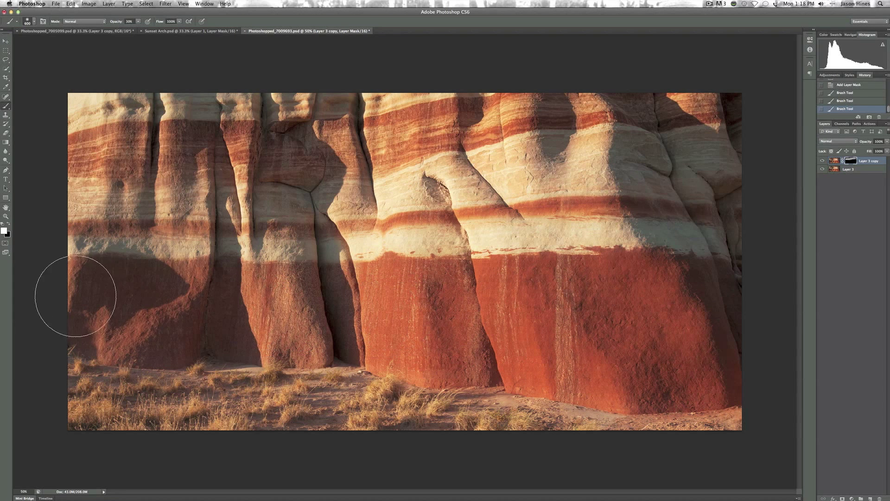
{"action": "mouse_move", "coordinate": [465, 303]}
{"action": "left_mouse_down"}
{"action": "mouse_move", "coordinate": [527, 299]}
{"action": "mouse_move", "coordinate": [690, 324]}
{"action": "left_mouse_up"}
Compare the rock photo with the masked duplicate layer hidden and shown
{"action": "left_click", "coordinate": [823, 160]}
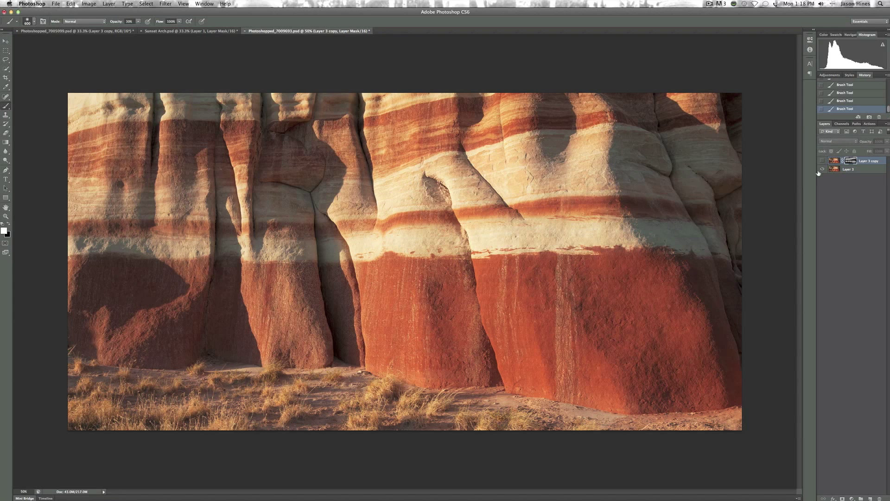
{"action": "left_click", "coordinate": [823, 160]}
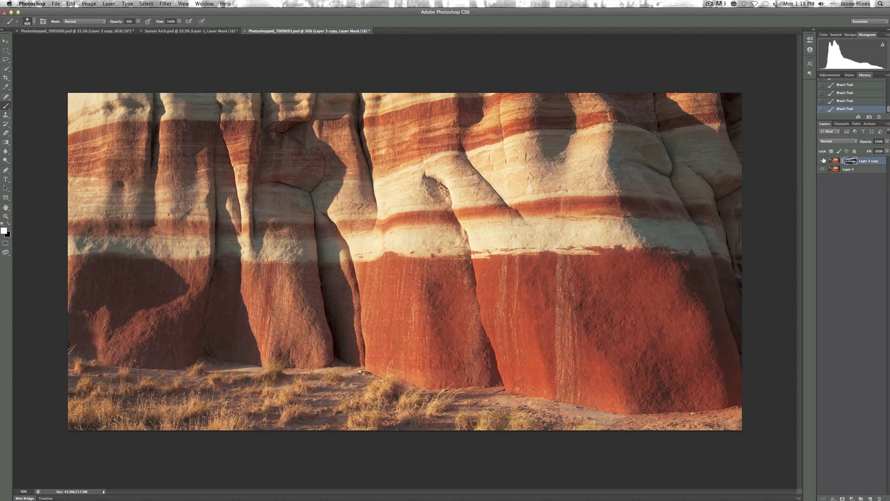